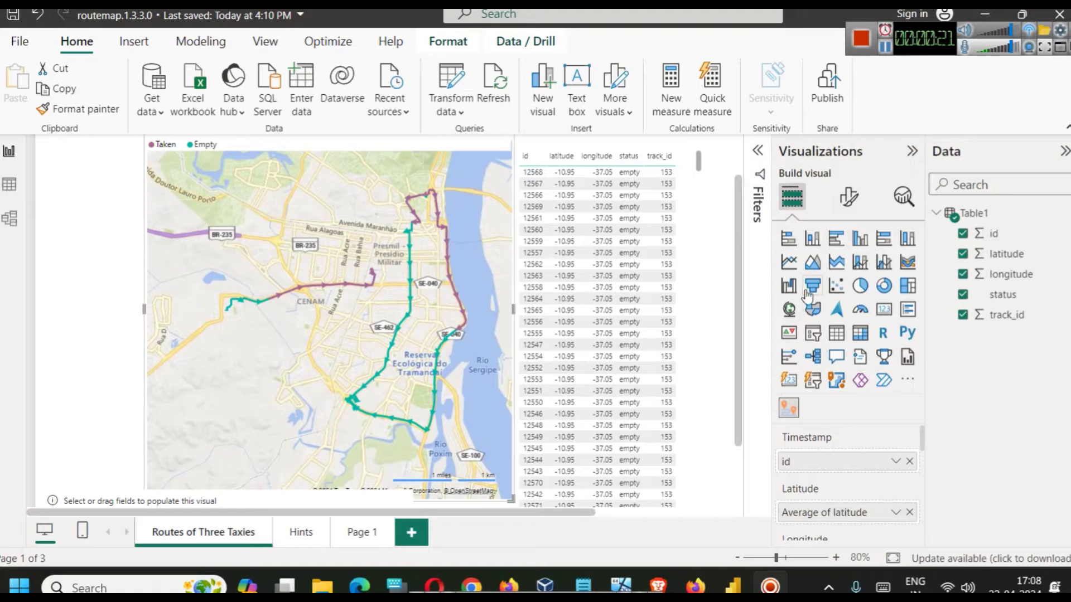
Browse the extra visual options, then list the distinct track_id values in the table data
click(907, 382)
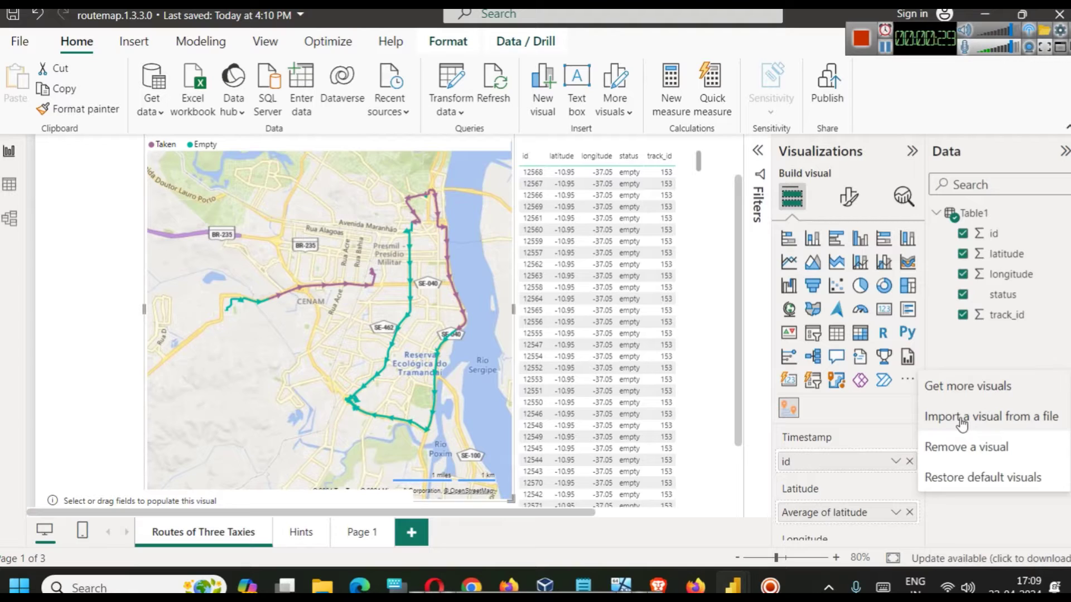
click(854, 406)
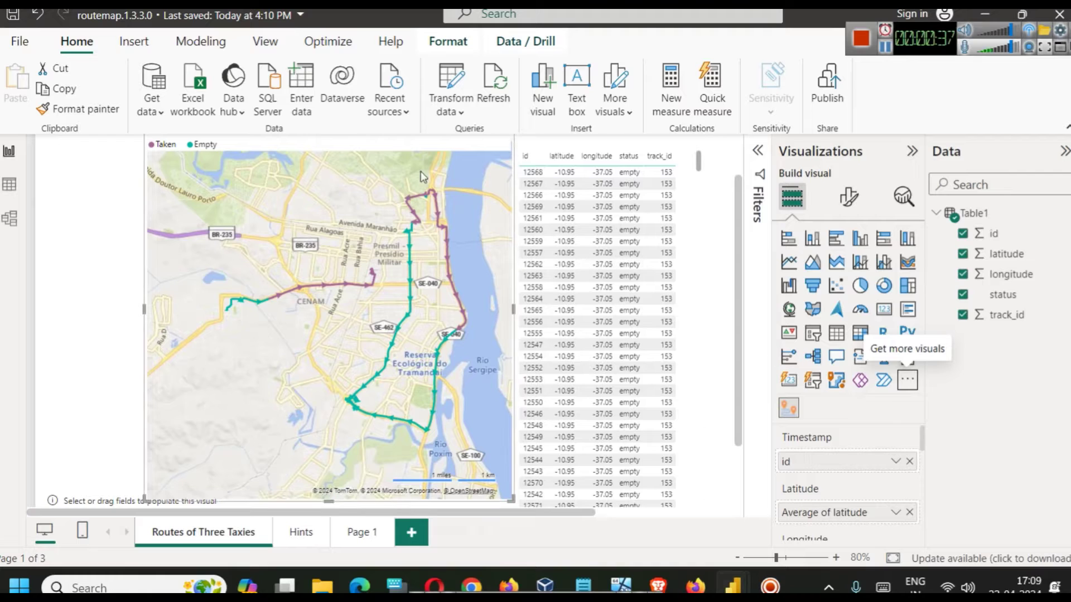
click(9, 184)
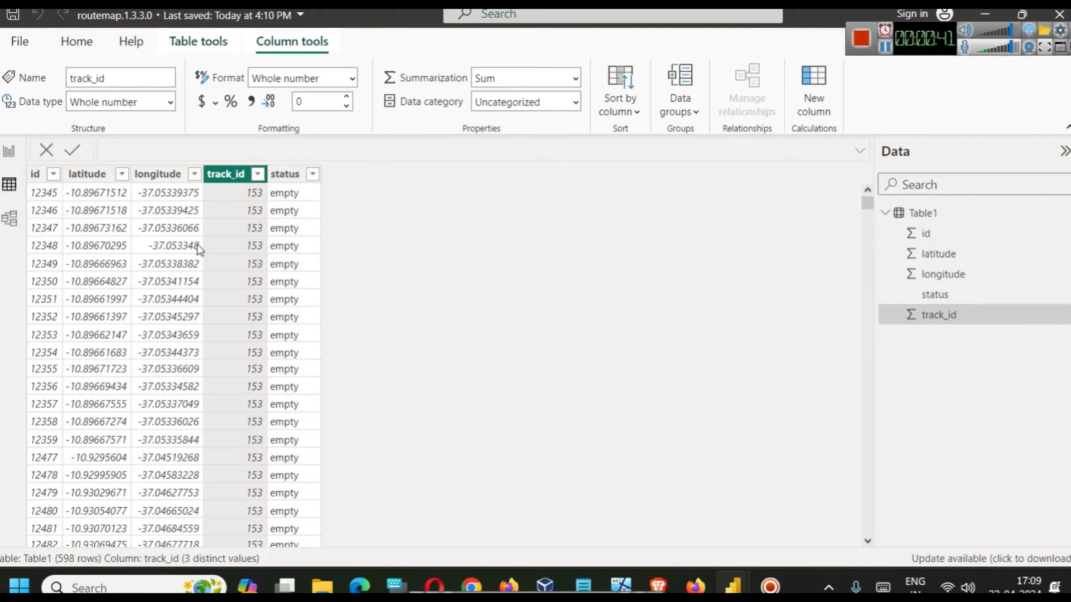
click(258, 174)
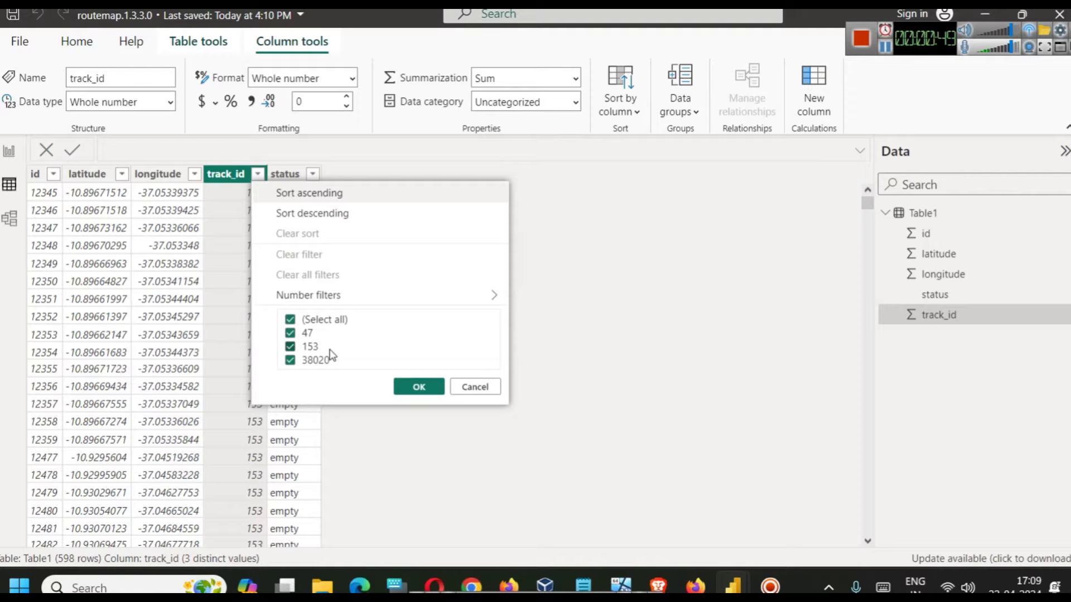
click(468, 387)
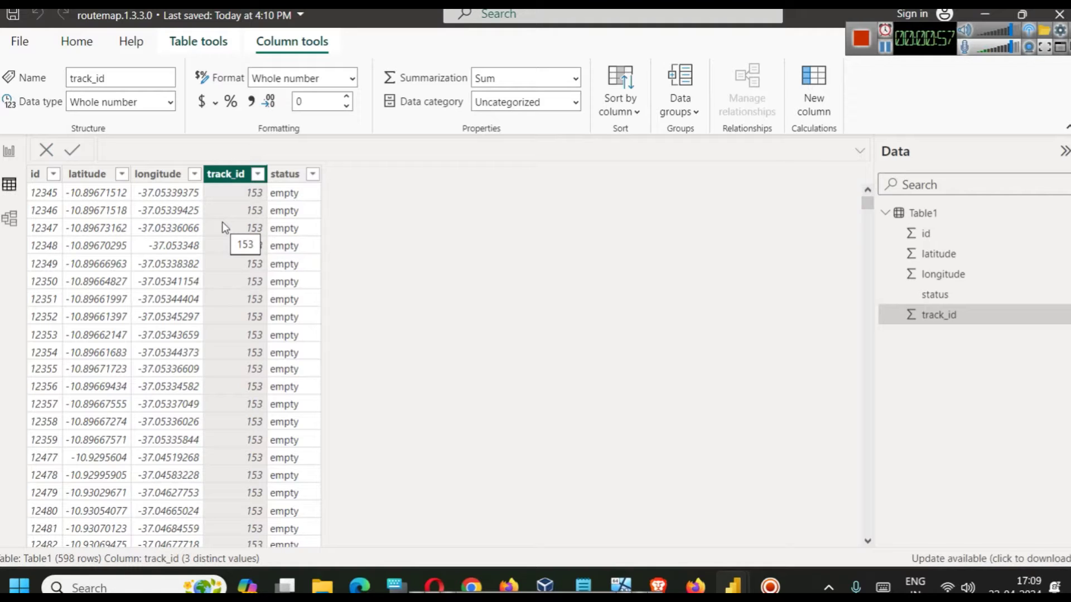
scroll(223, 234, down, 3)
scroll(222, 279, down, 4)
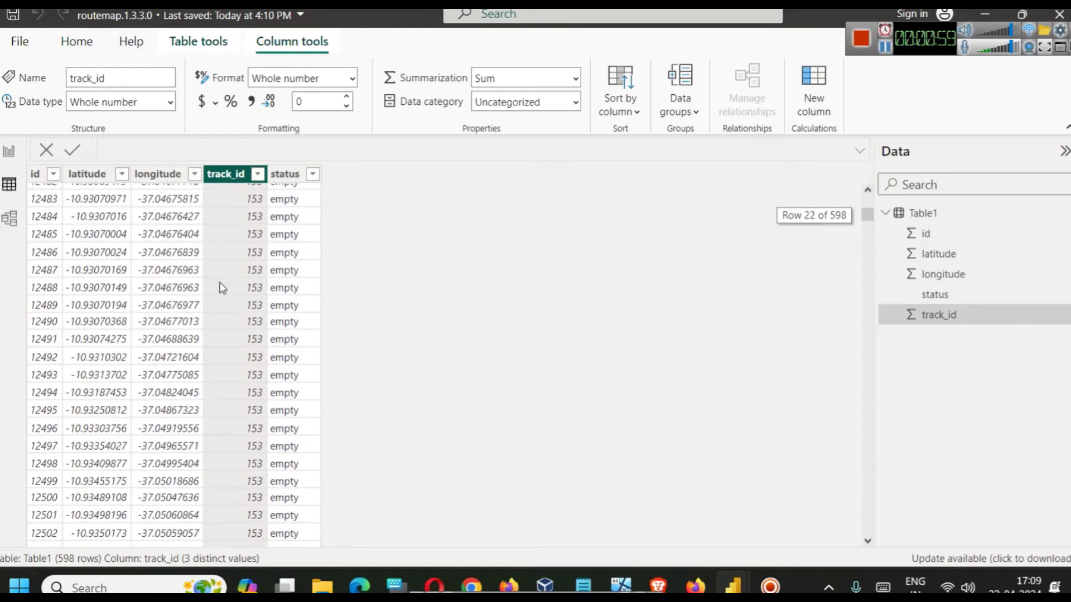
scroll(222, 285, up, 7)
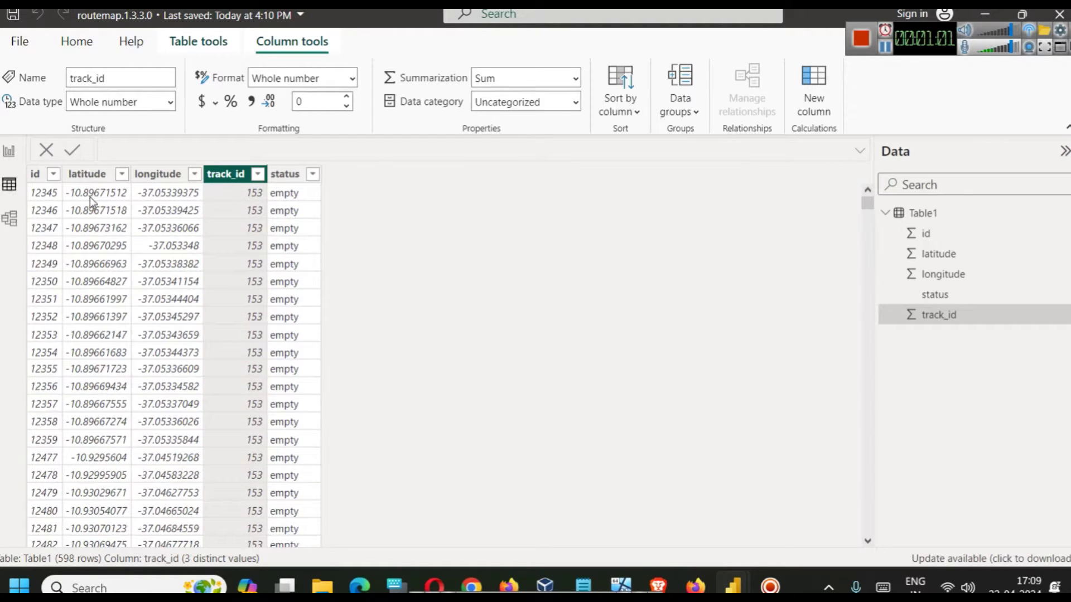
Inspect the id and latitude columns in the table data, then return to the map report
click(46, 195)
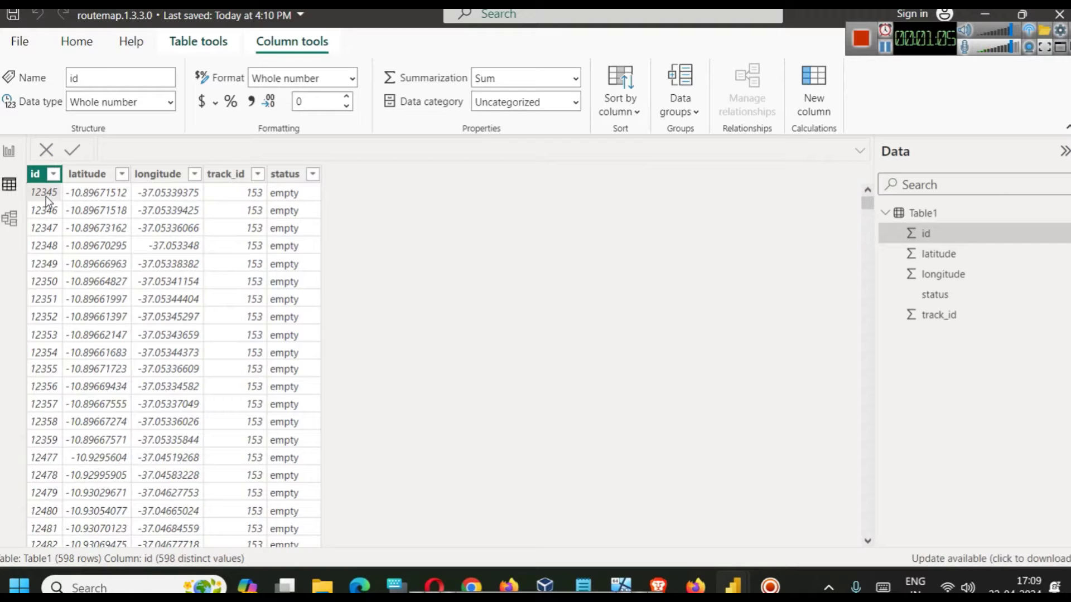
click(83, 212)
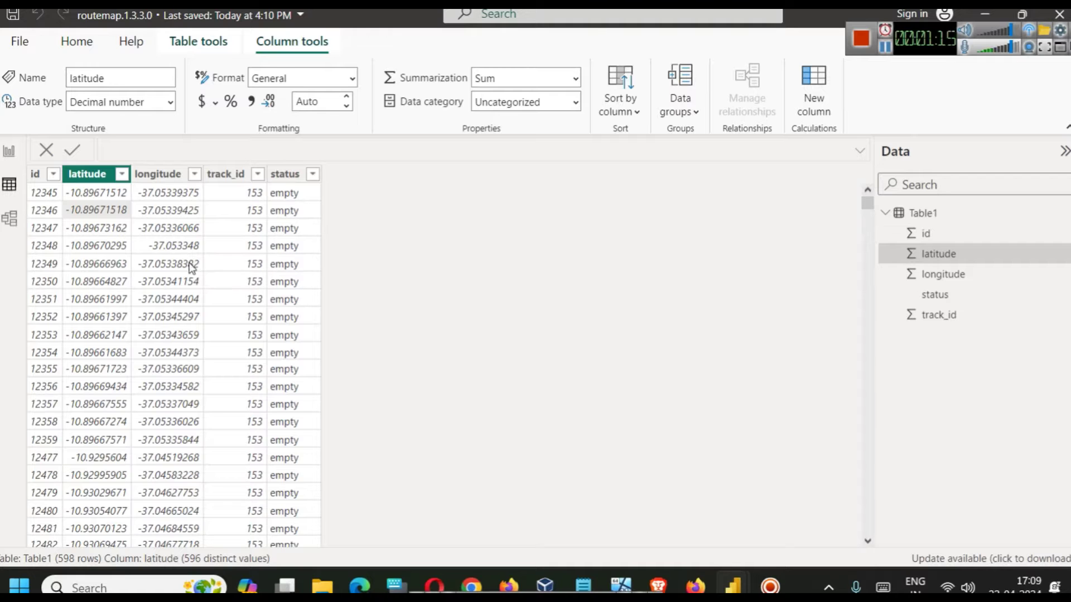
scroll(187, 251, down, 4)
scroll(189, 268, down, 7)
scroll(191, 270, up, 2)
scroll(190, 270, up, 1)
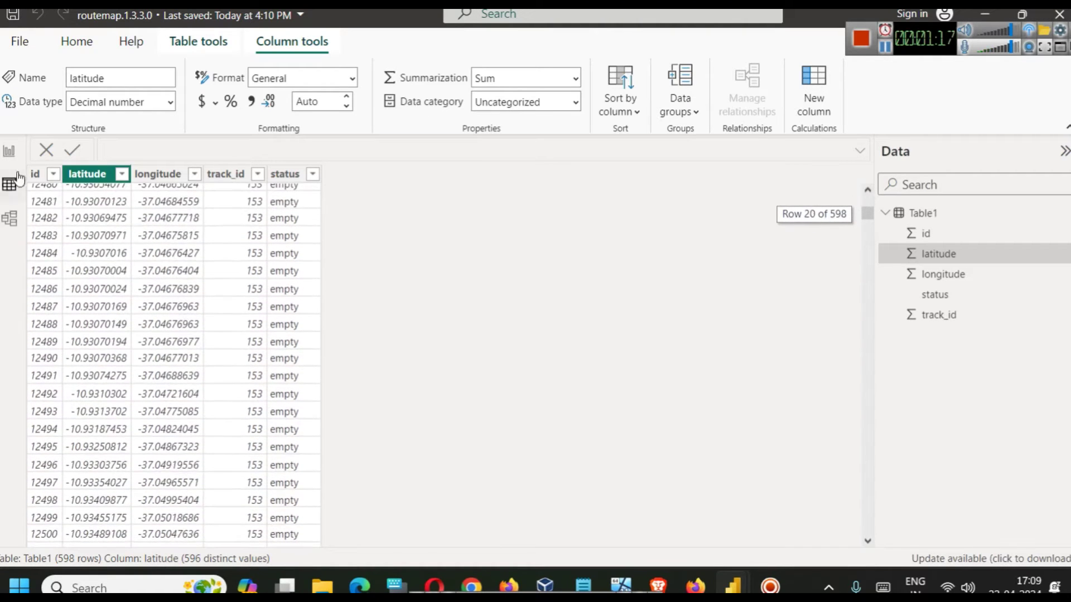
click(19, 156)
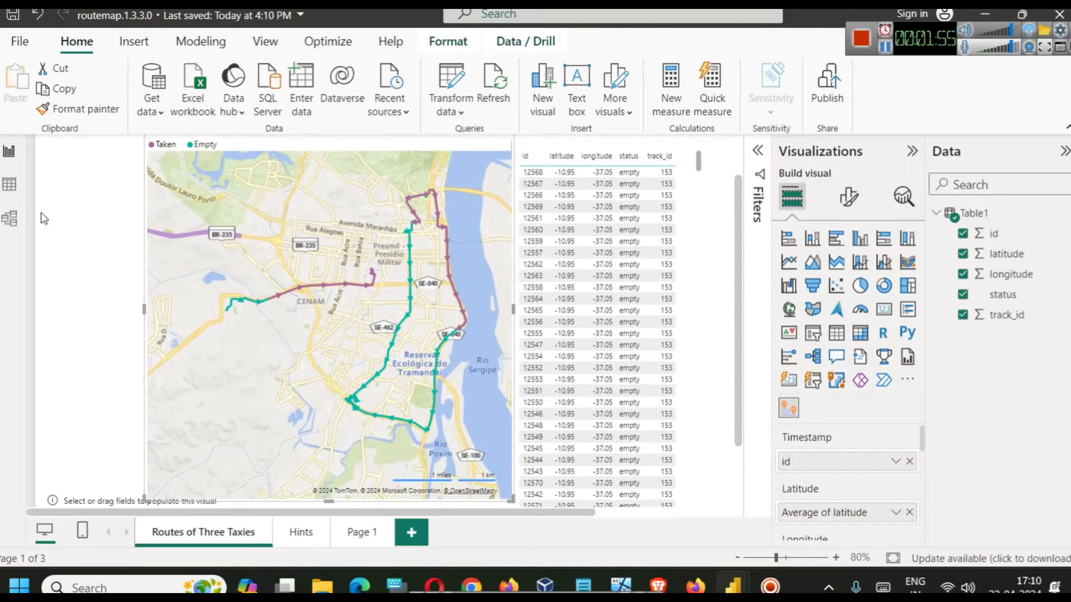
Scroll through the full table data once more and go back to the report
click(10, 184)
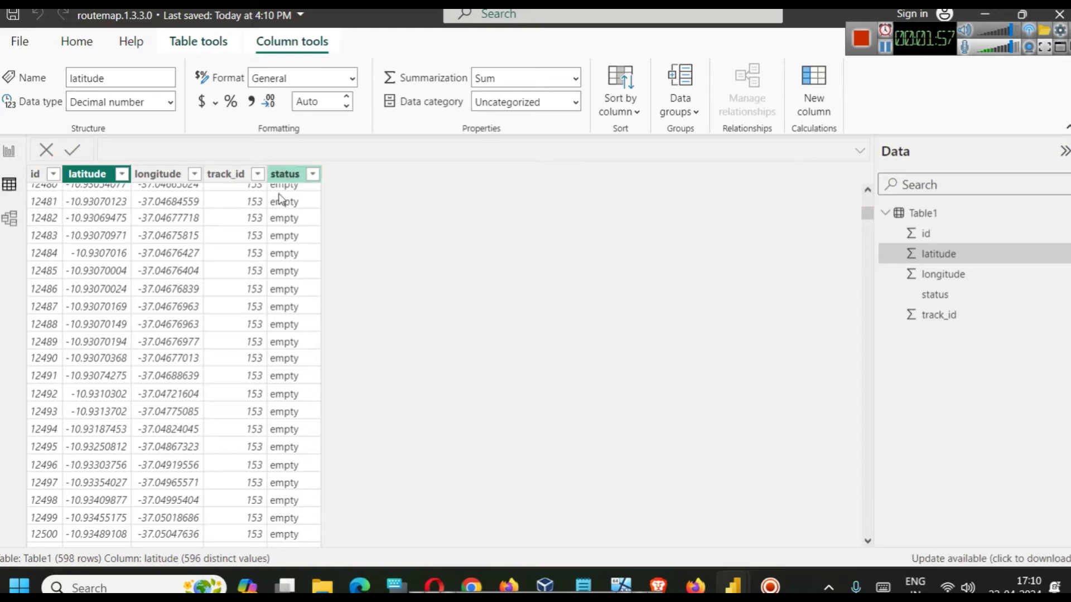
scroll(304, 290, up, 6)
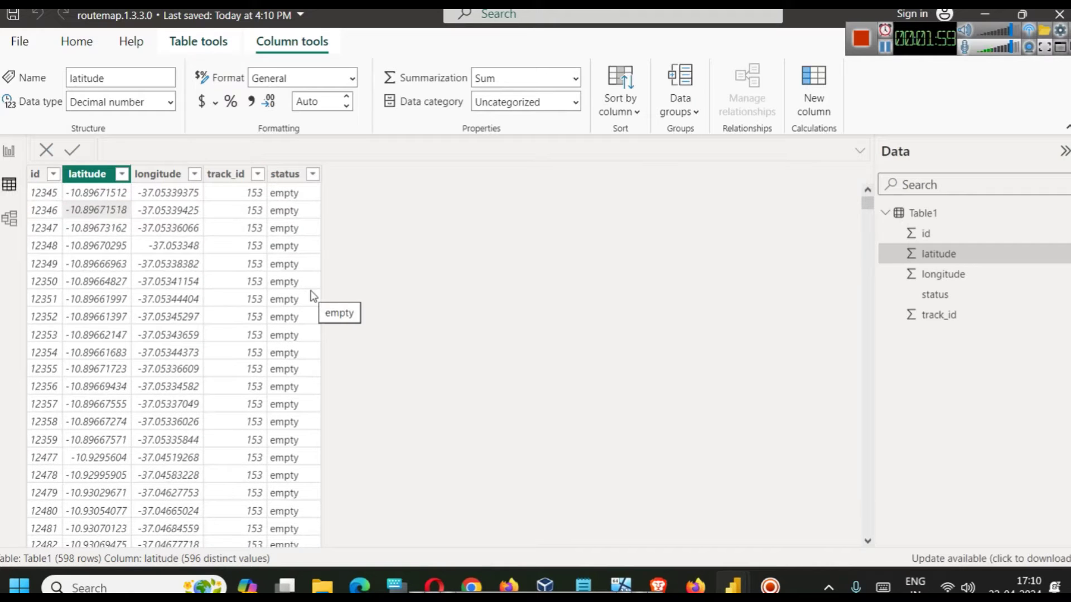
scroll(294, 299, down, 5)
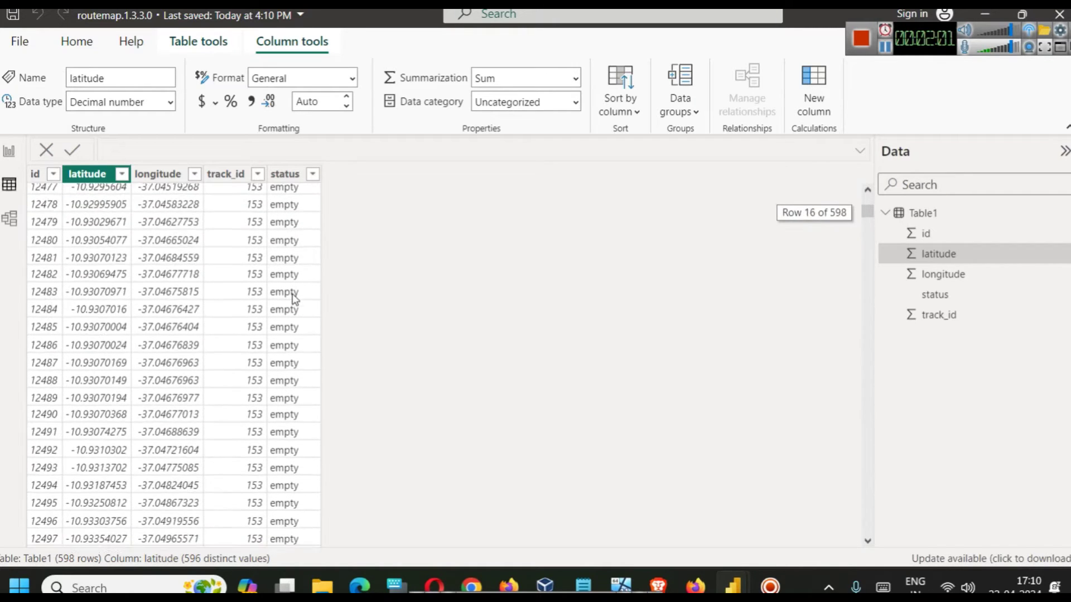
scroll(294, 298, down, 7)
scroll(294, 300, down, 4)
scroll(294, 300, down, 1)
scroll(293, 300, down, 8)
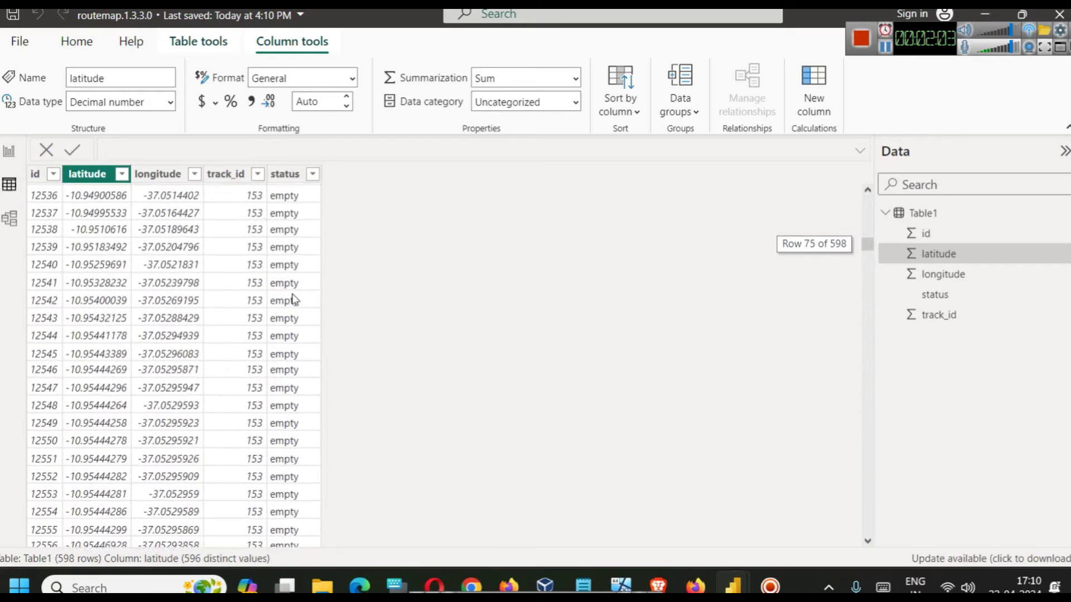
scroll(294, 300, down, 6)
scroll(294, 300, down, 4)
scroll(294, 300, down, 5)
scroll(294, 300, down, 12)
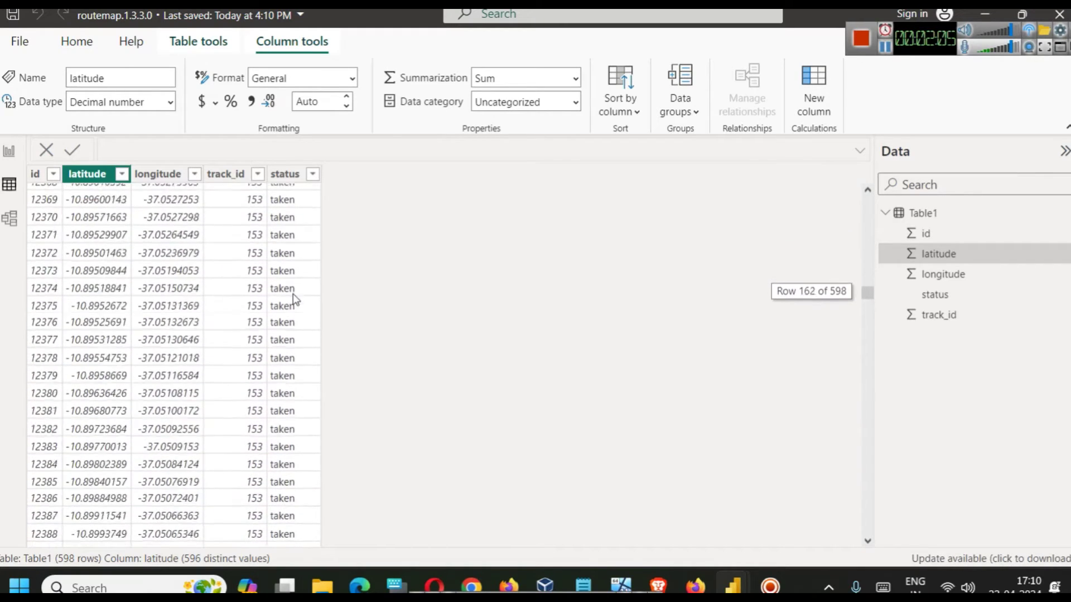
scroll(294, 300, down, 5)
click(9, 151)
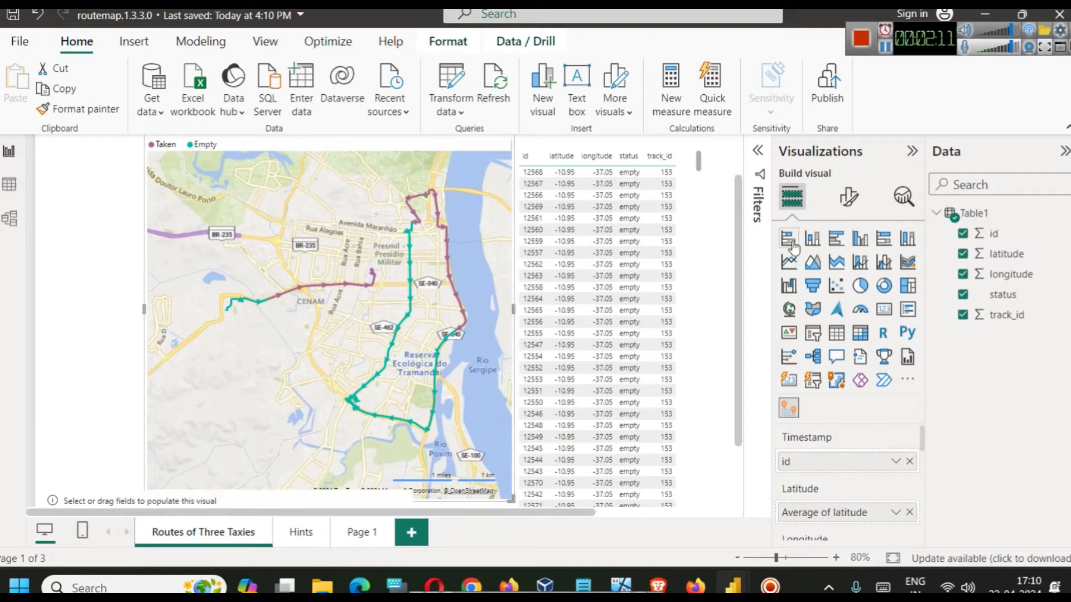
Download the routemap.1.3.3.0.pbix sample from the Route map AppSource page
key(alt+Tab)
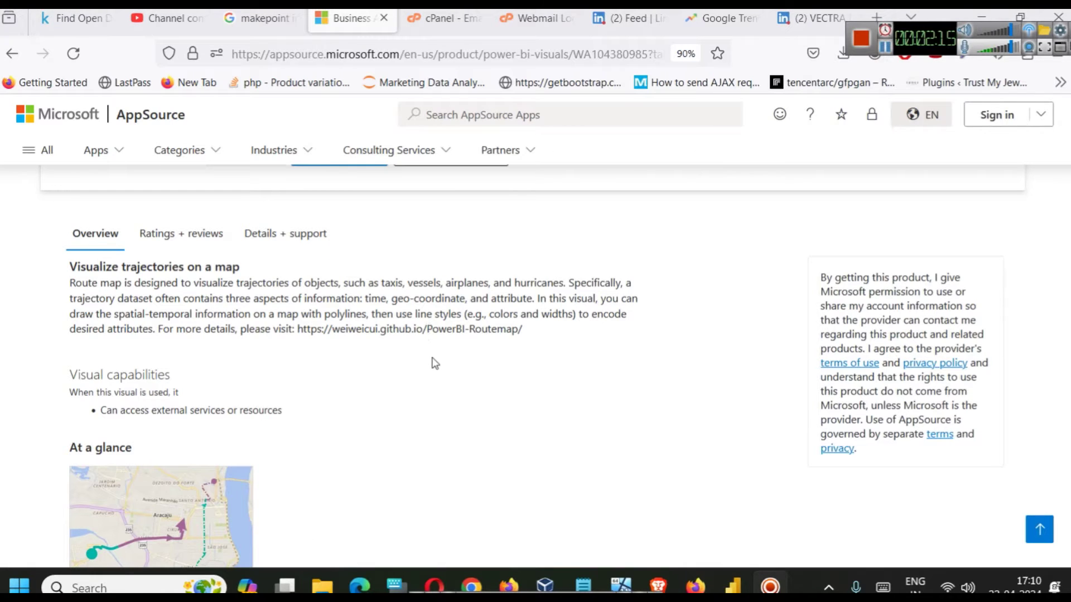
scroll(435, 363, up, 4)
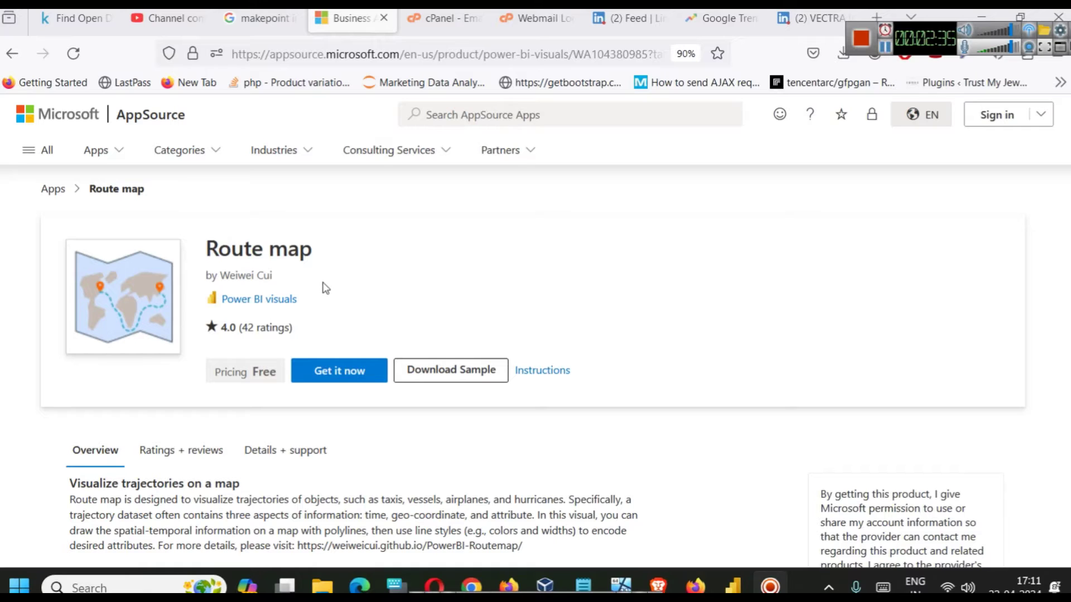
scroll(333, 265, down, 3)
scroll(332, 269, up, 3)
click(428, 376)
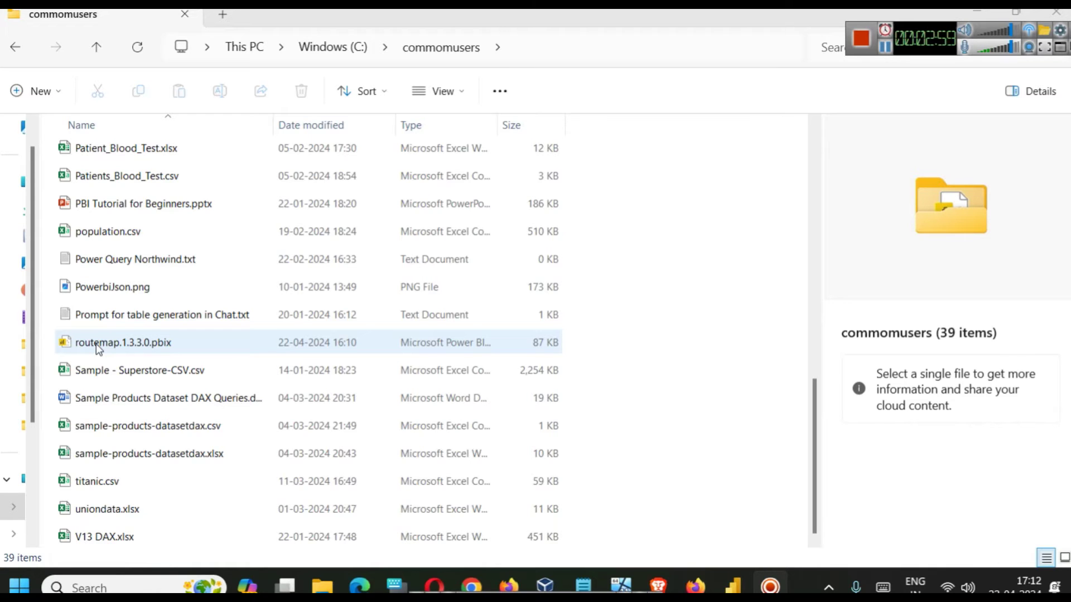
Open the 'power bi visuals' folder containing routemap.1.3.3.0.pbiviz, then return to Power BI
scroll(274, 368, up, 1)
scroll(273, 368, up, 5)
scroll(272, 366, up, 2)
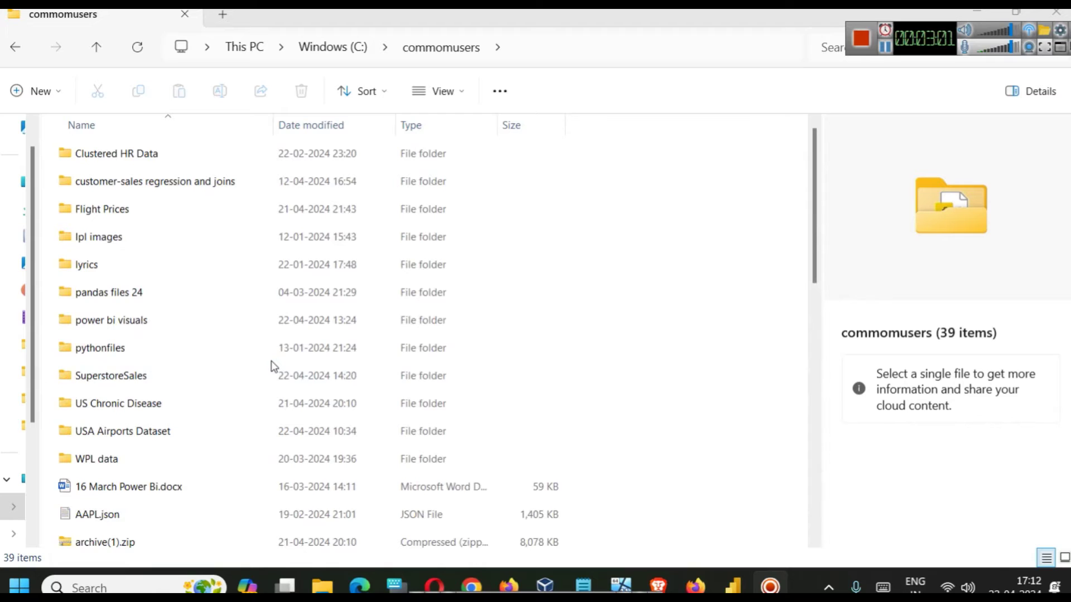
double_click(119, 318)
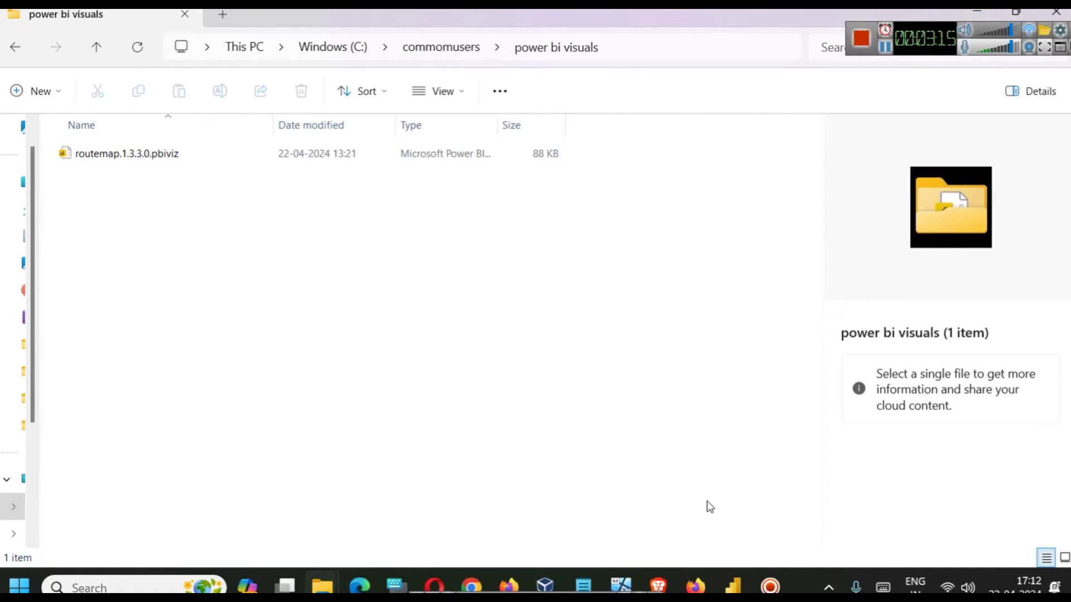
mouse_move(733, 587)
click(765, 519)
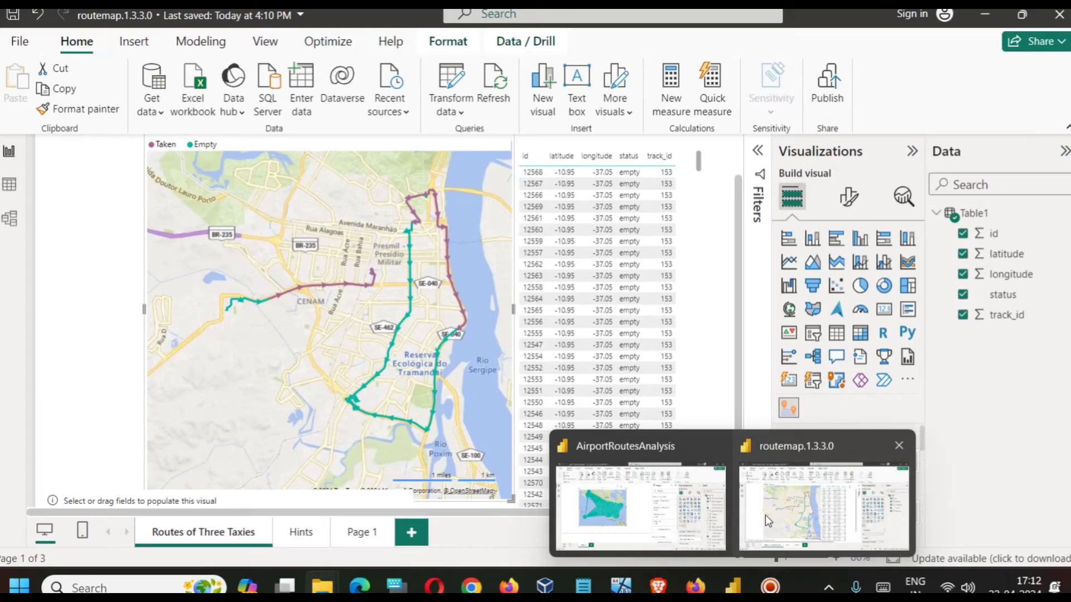
click(907, 379)
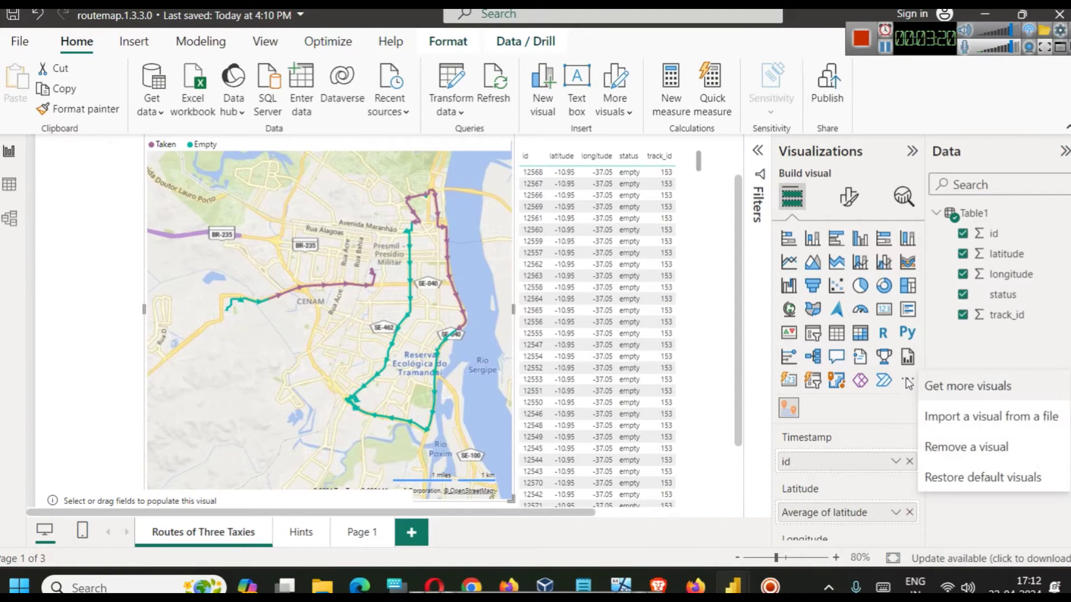
click(951, 423)
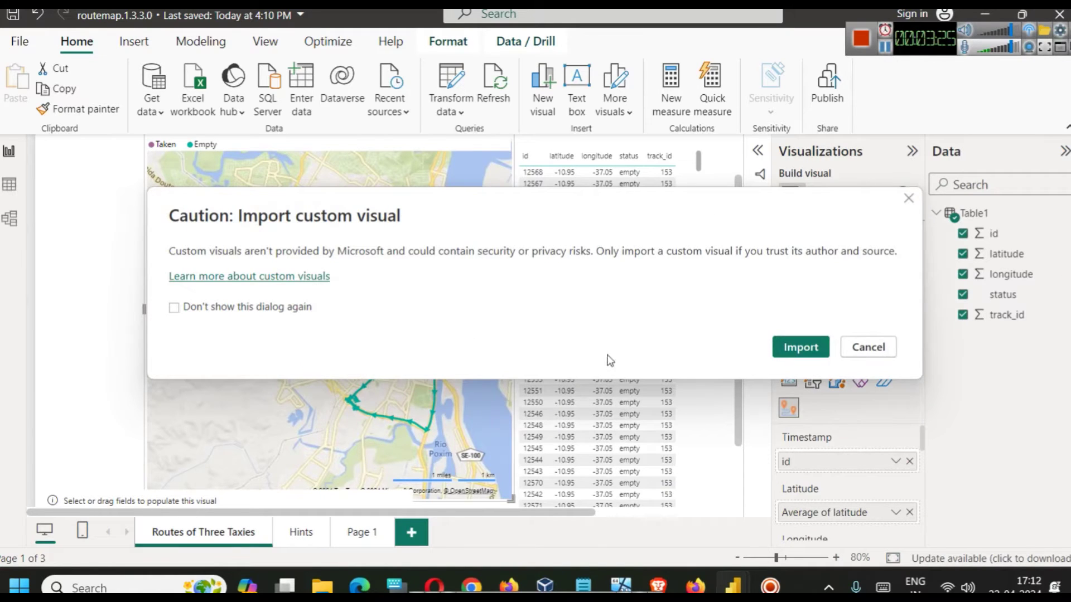
click(874, 348)
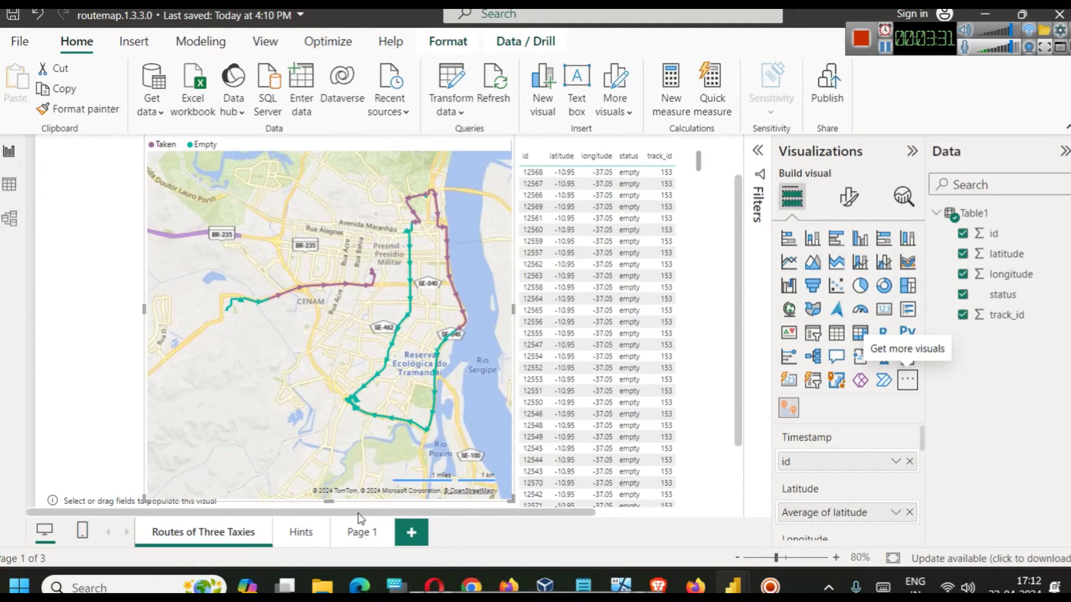
Insert a blank Page 2 as the report's fourth page
click(411, 532)
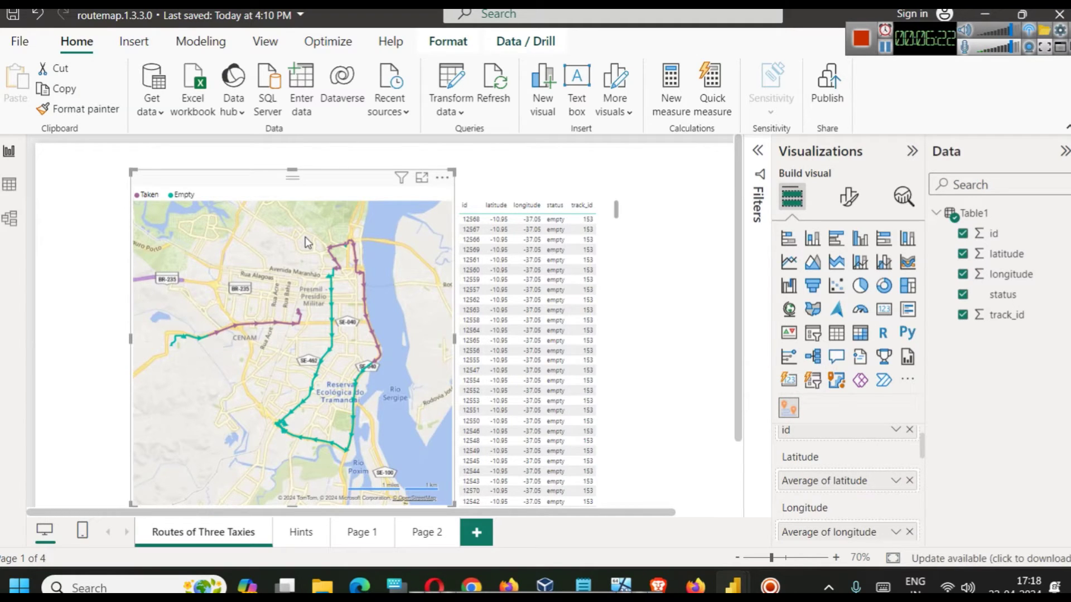
click(498, 183)
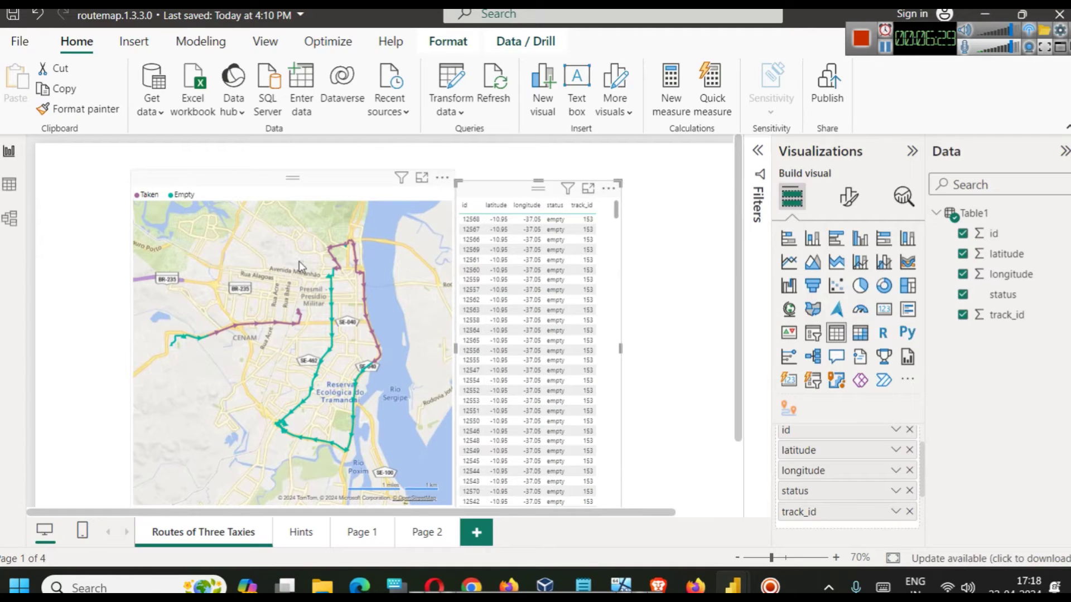
click(312, 191)
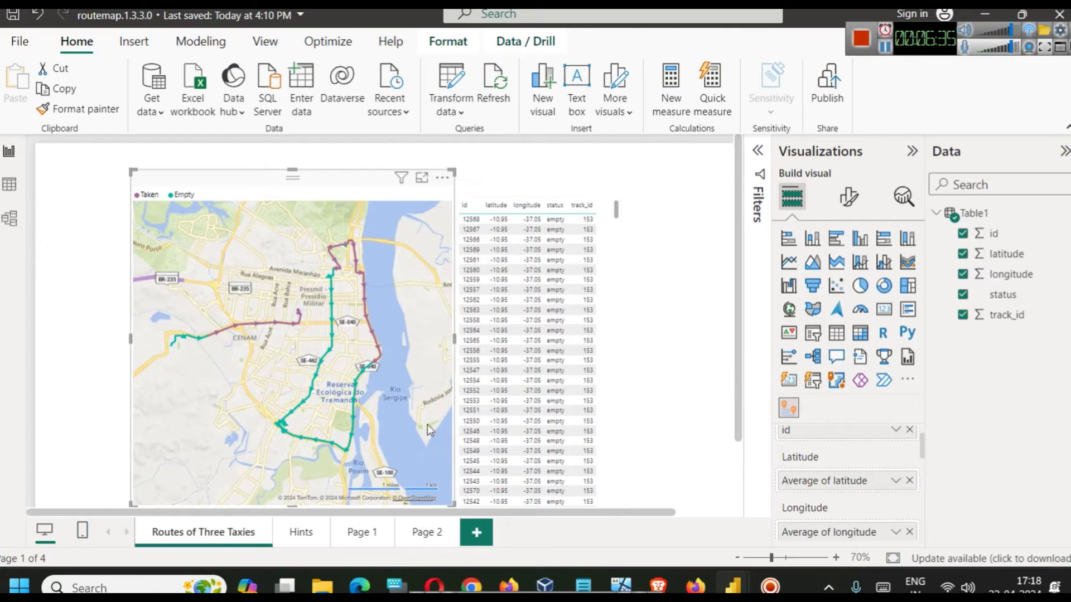
scroll(842, 474, up, 1)
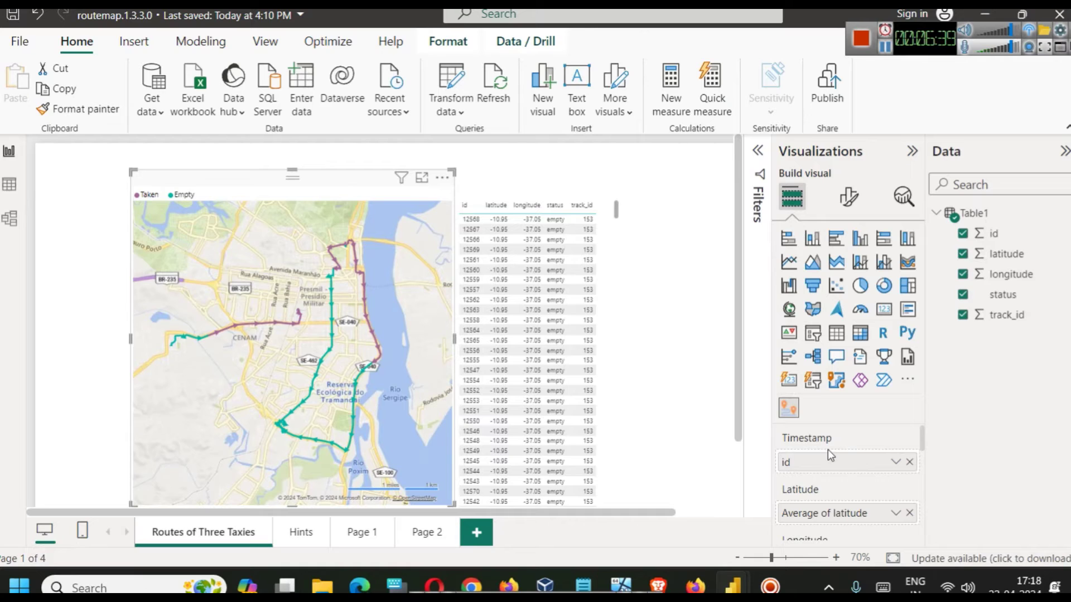
scroll(817, 446, down, 1)
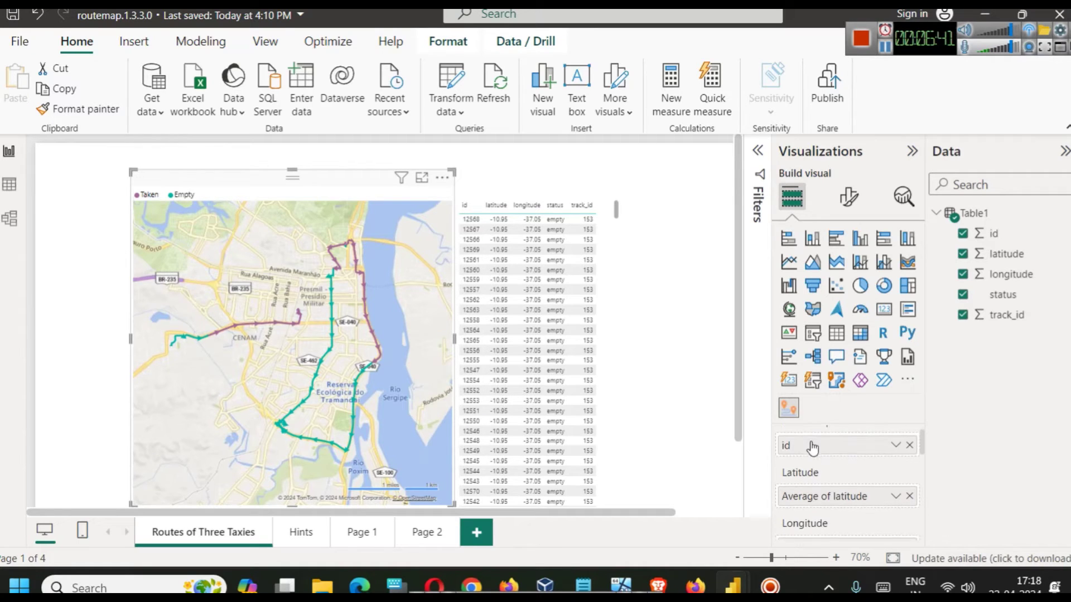
scroll(804, 478, down, 1)
scroll(806, 483, down, 1)
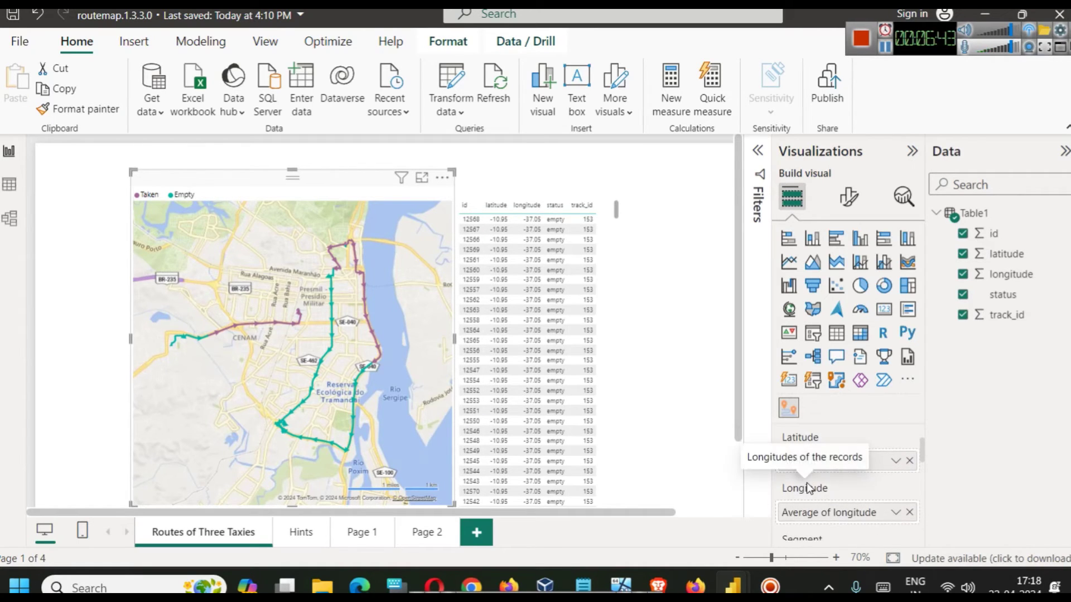
scroll(808, 486, down, 1)
scroll(812, 485, down, 2)
scroll(822, 502, down, 3)
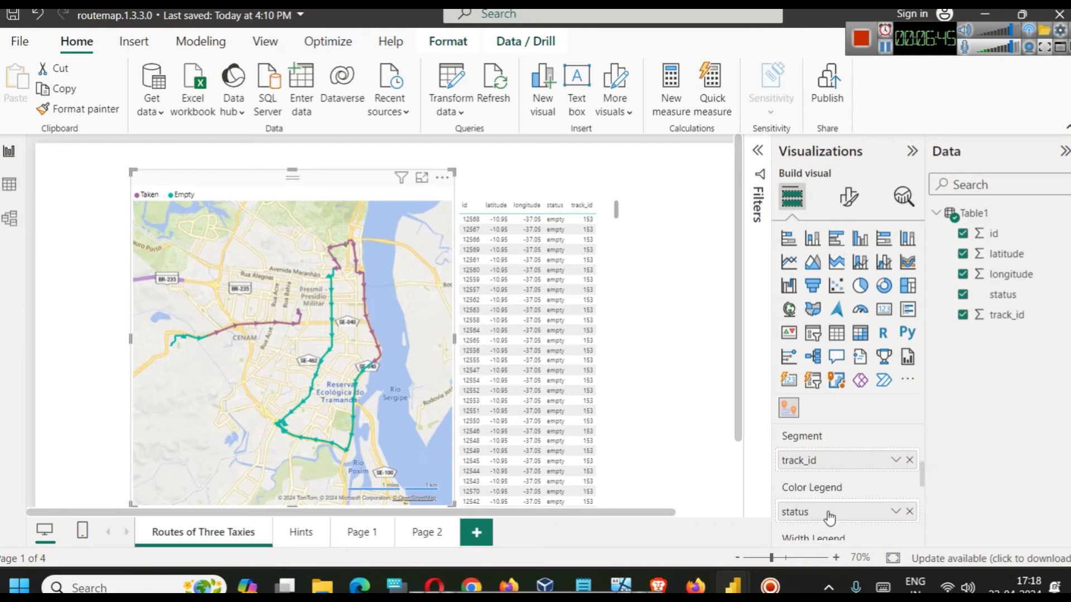
scroll(828, 494, down, 1)
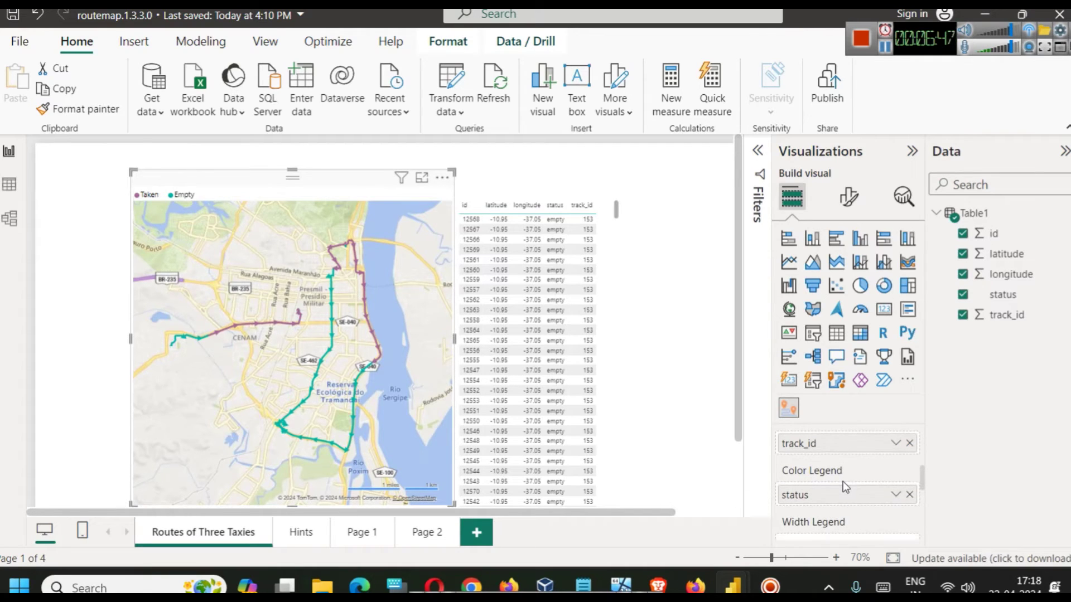
scroll(836, 480, up, 5)
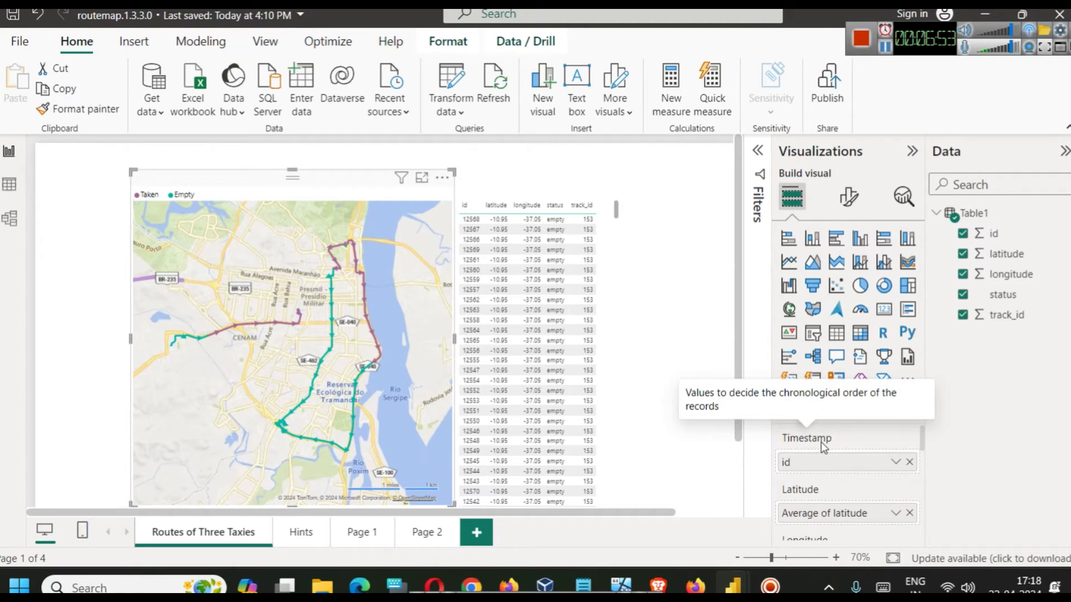
click(8, 186)
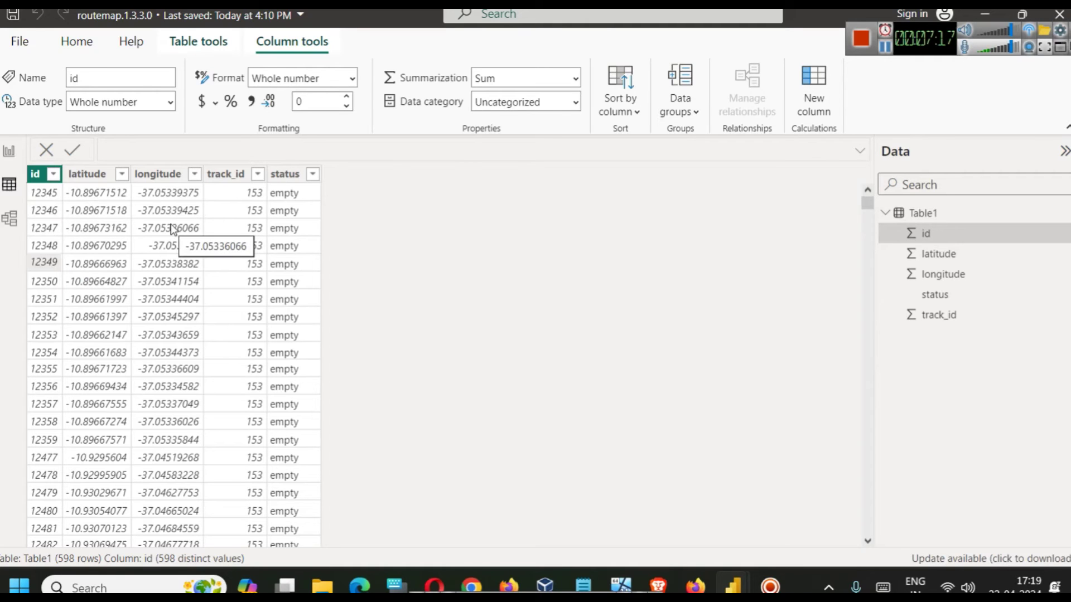
click(9, 151)
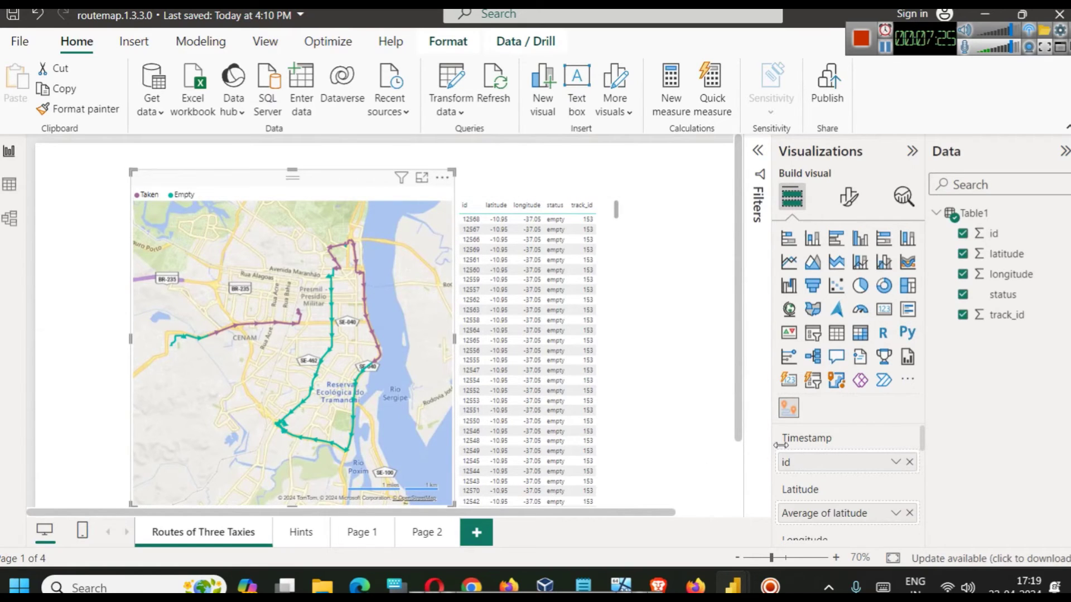
scroll(825, 488, down, 1)
scroll(825, 485, down, 1)
scroll(825, 486, down, 1)
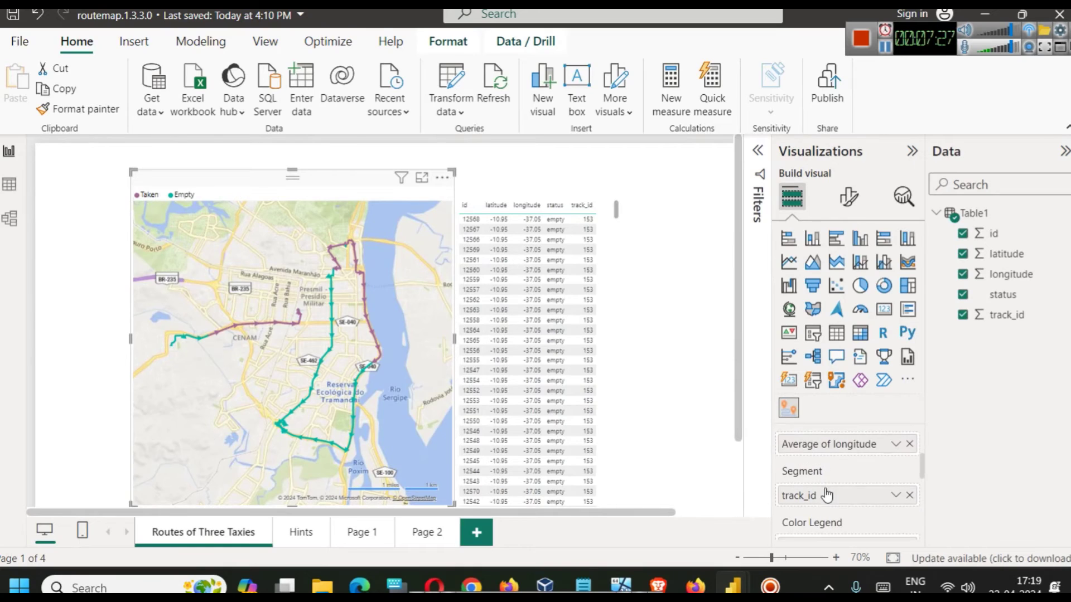
scroll(825, 488, down, 1)
scroll(823, 491, down, 1)
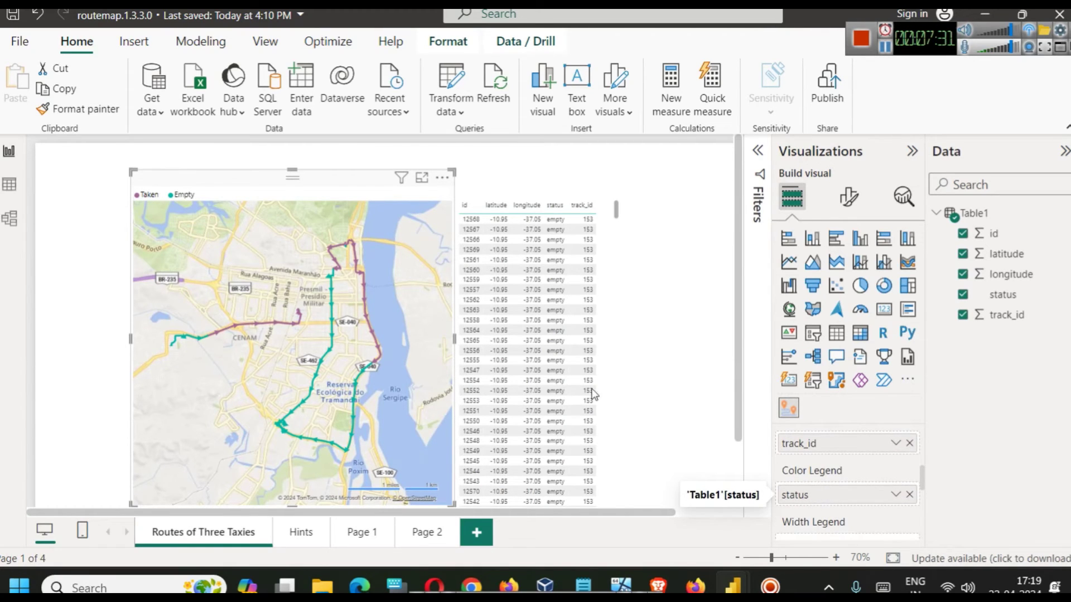
click(15, 188)
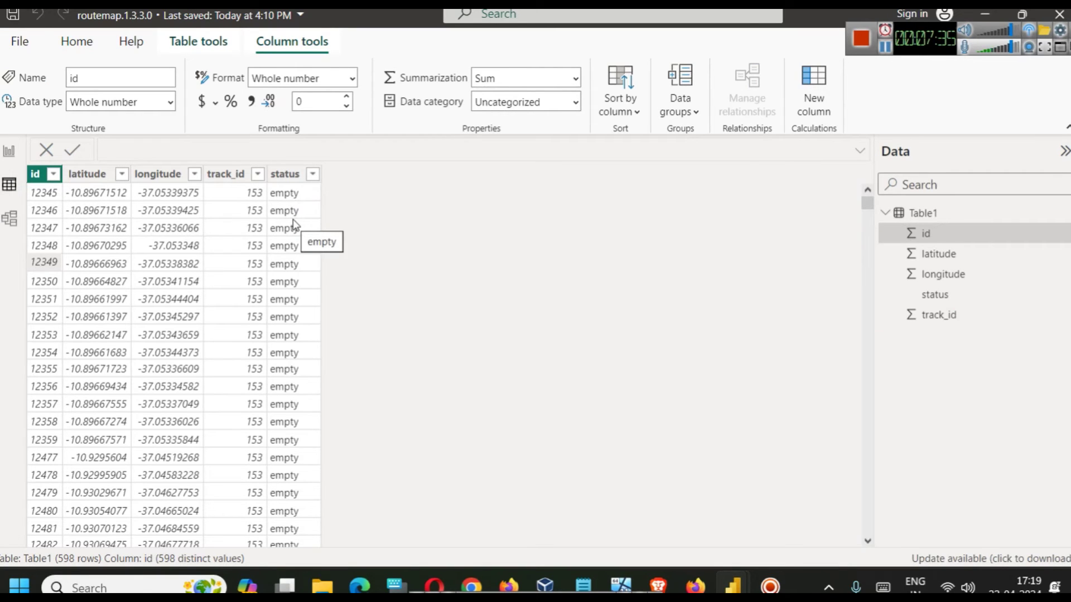
Scroll Table1 down to where status changes from empty to taken, then return to the map
scroll(302, 278, down, 1)
scroll(318, 338, down, 9)
scroll(318, 341, down, 9)
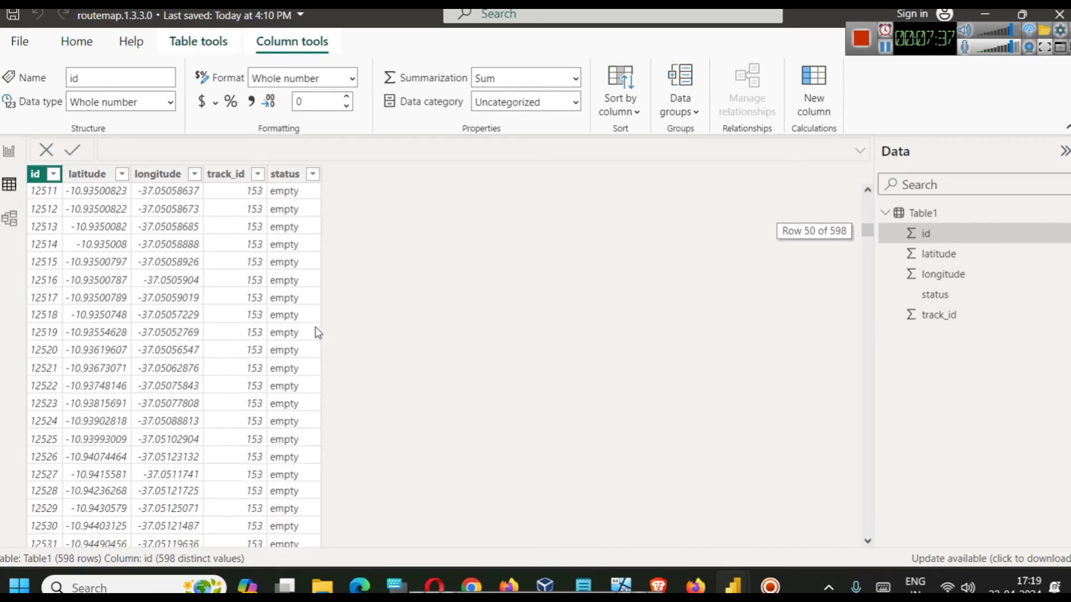
scroll(312, 346, down, 7)
scroll(309, 349, down, 10)
scroll(306, 347, down, 12)
scroll(306, 346, down, 4)
scroll(304, 368, down, 3)
click(9, 150)
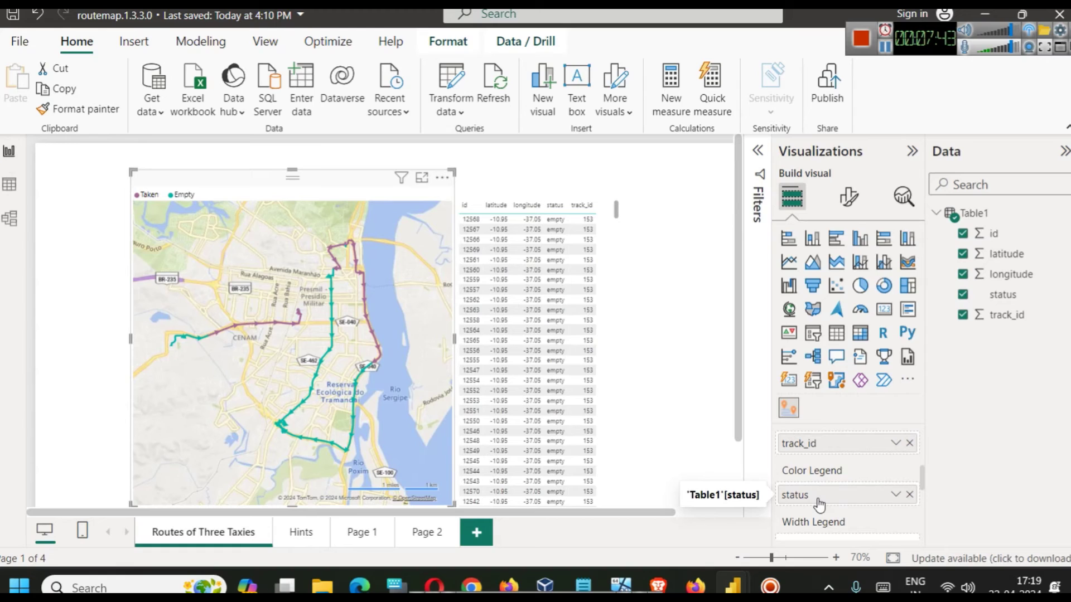
Remove track_id from the map's Segment well and drag it back in from the Data pane
scroll(824, 483, up, 1)
scroll(824, 483, up, 1)
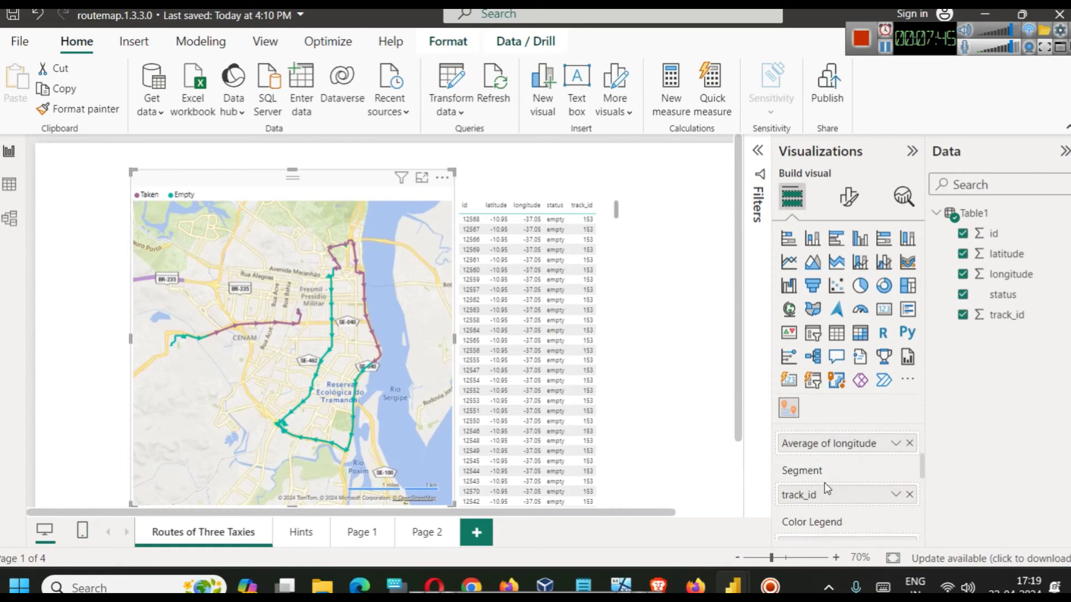
scroll(825, 483, down, 1)
scroll(823, 485, down, 1)
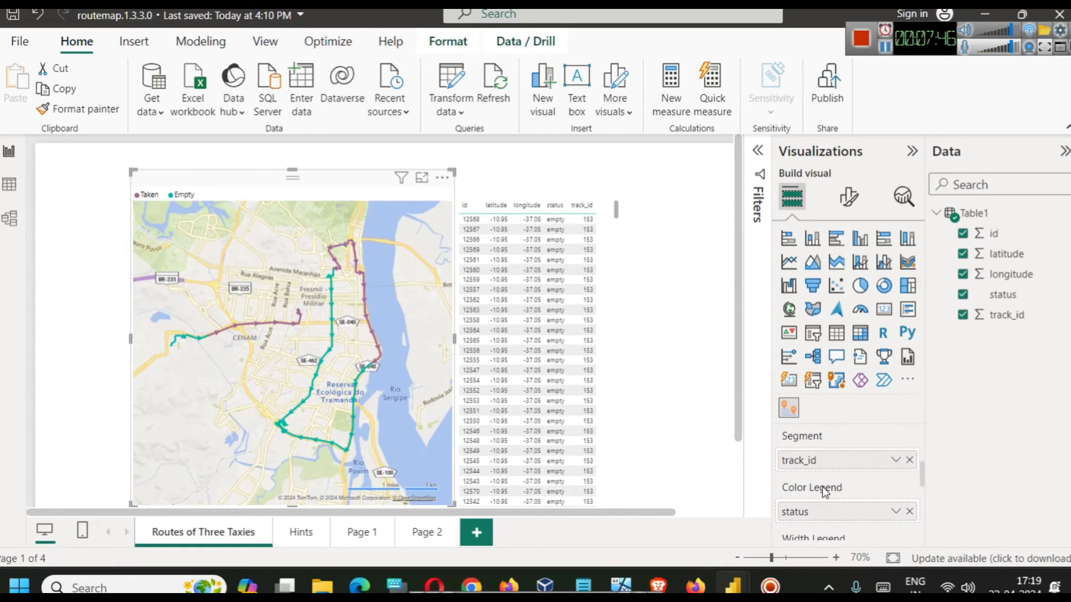
click(909, 460)
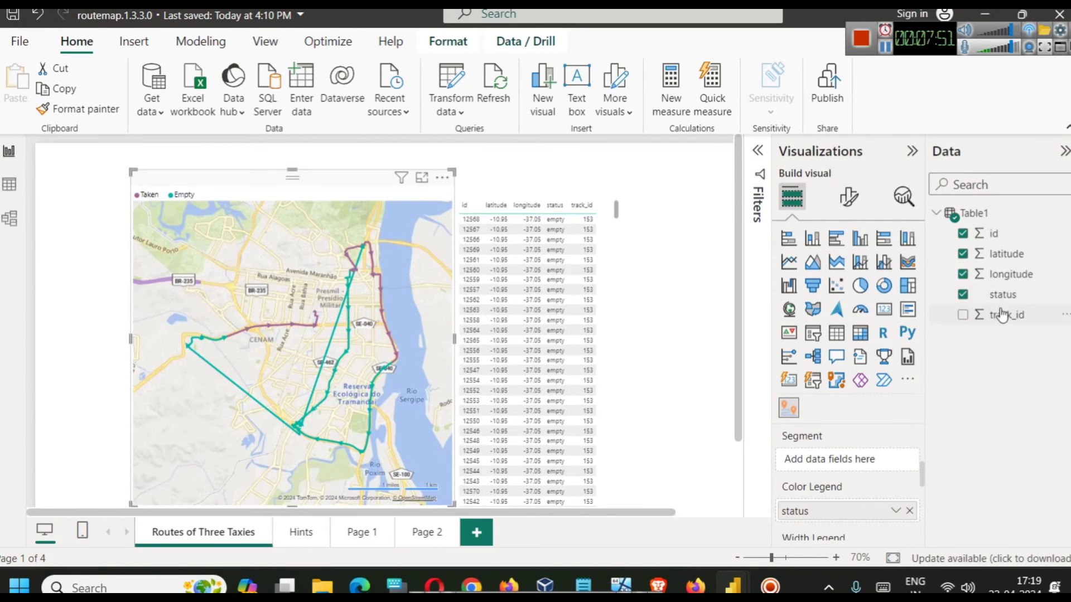
drag(1002, 314, 842, 462)
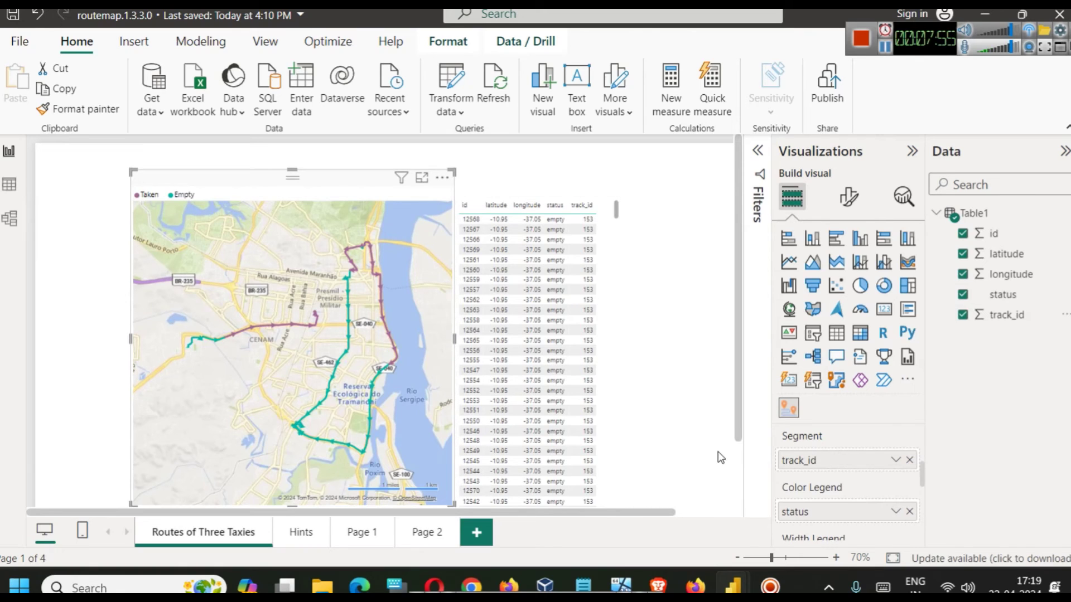
scroll(865, 483, up, 1)
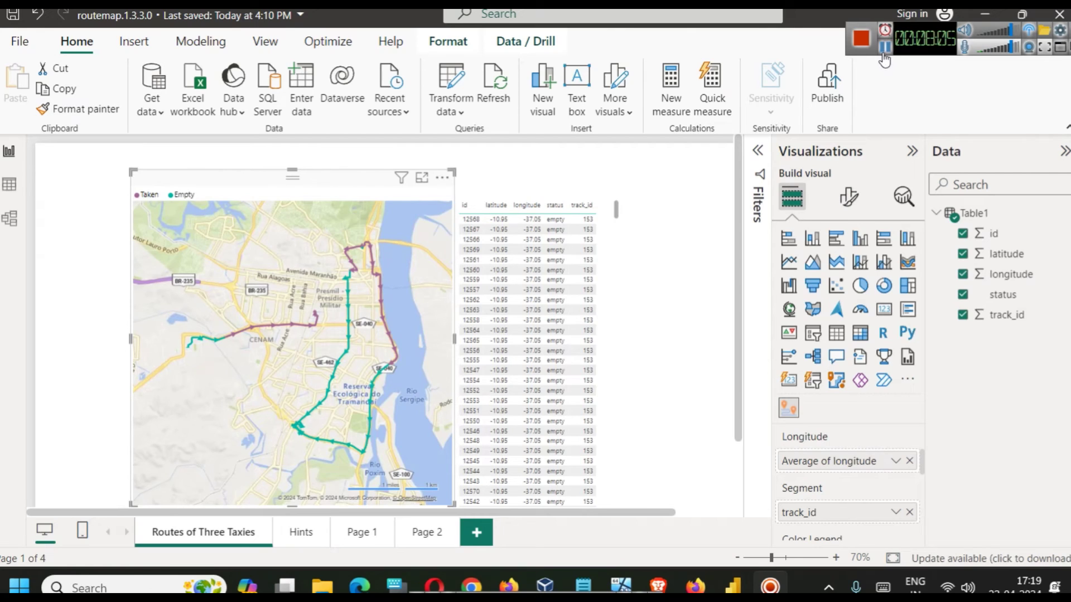
key(alt+Tab)
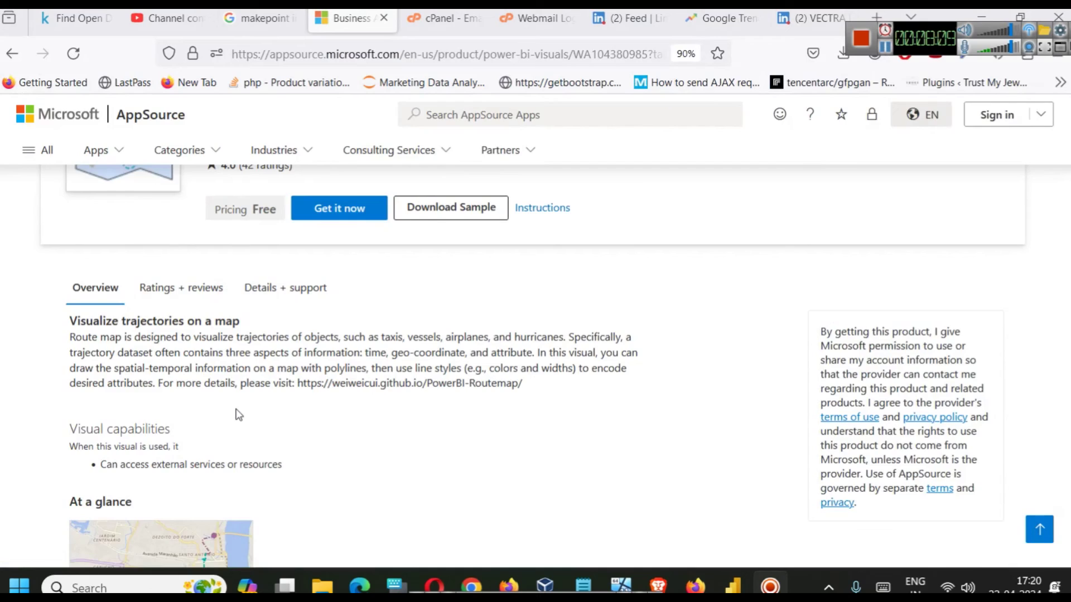
key(ctrl+plus)
key(ctrl+plus)
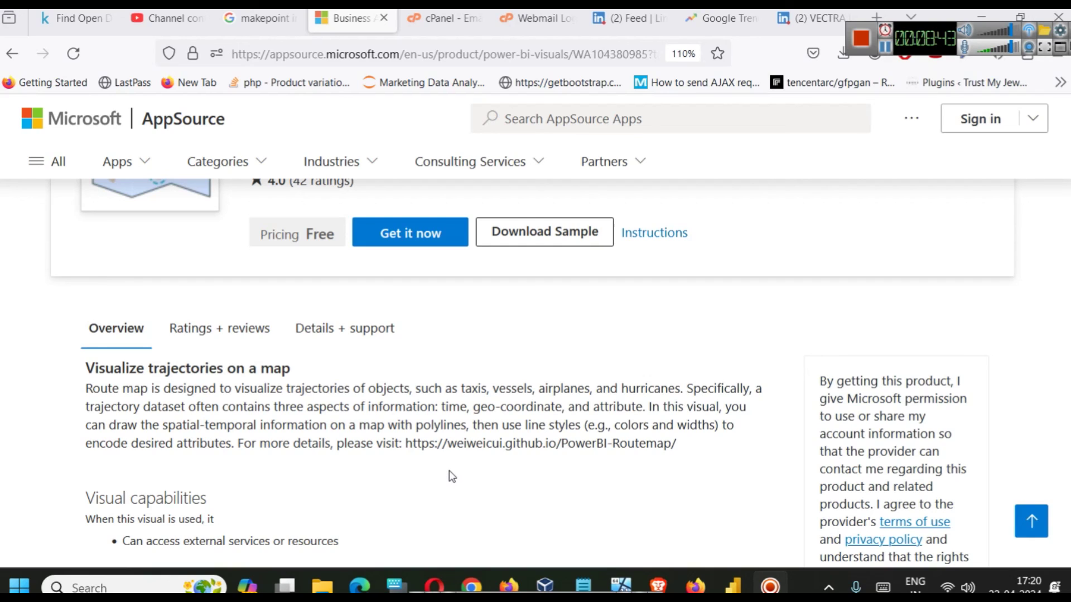
scroll(452, 476, up, 3)
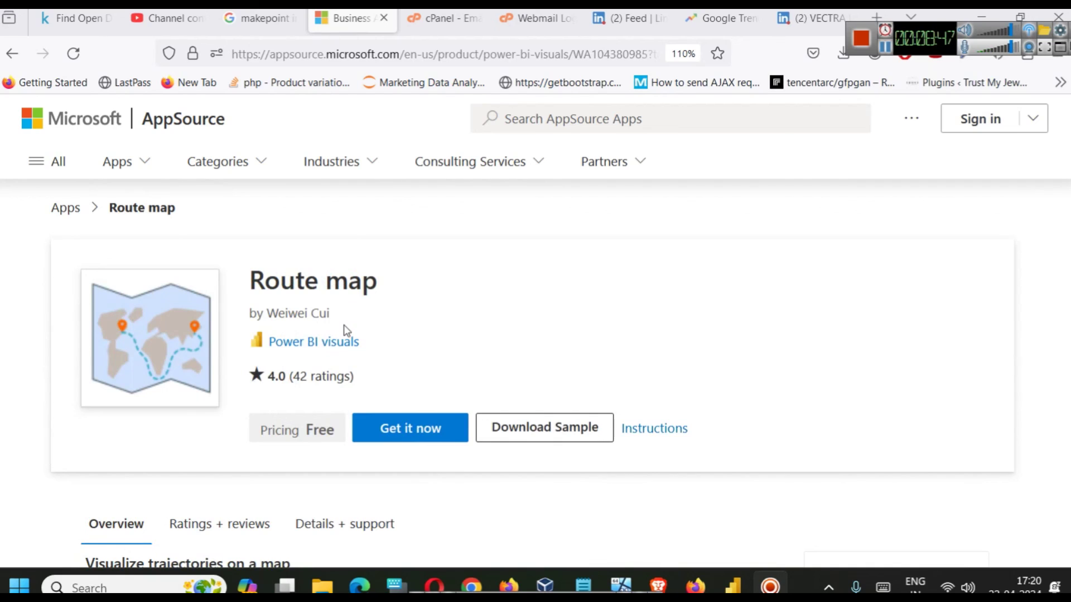
scroll(634, 406, down, 5)
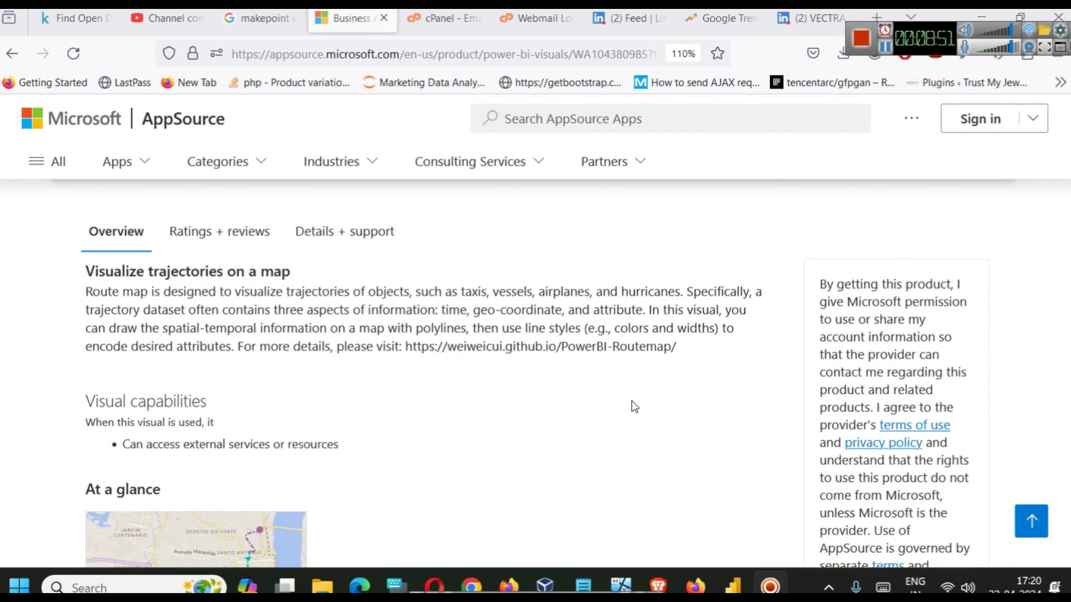
mouse_move(731, 587)
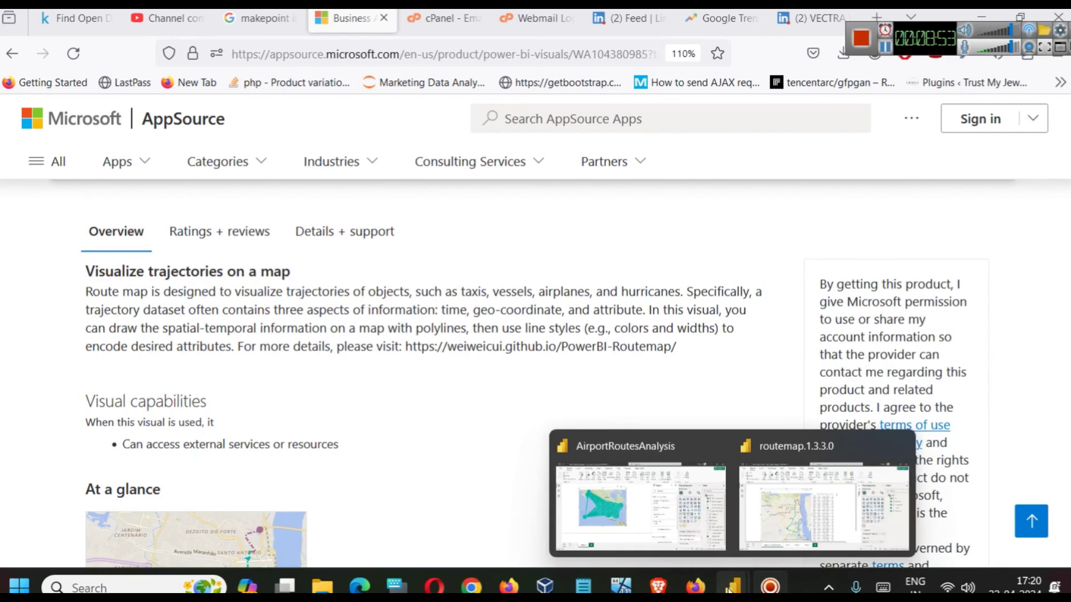
click(750, 553)
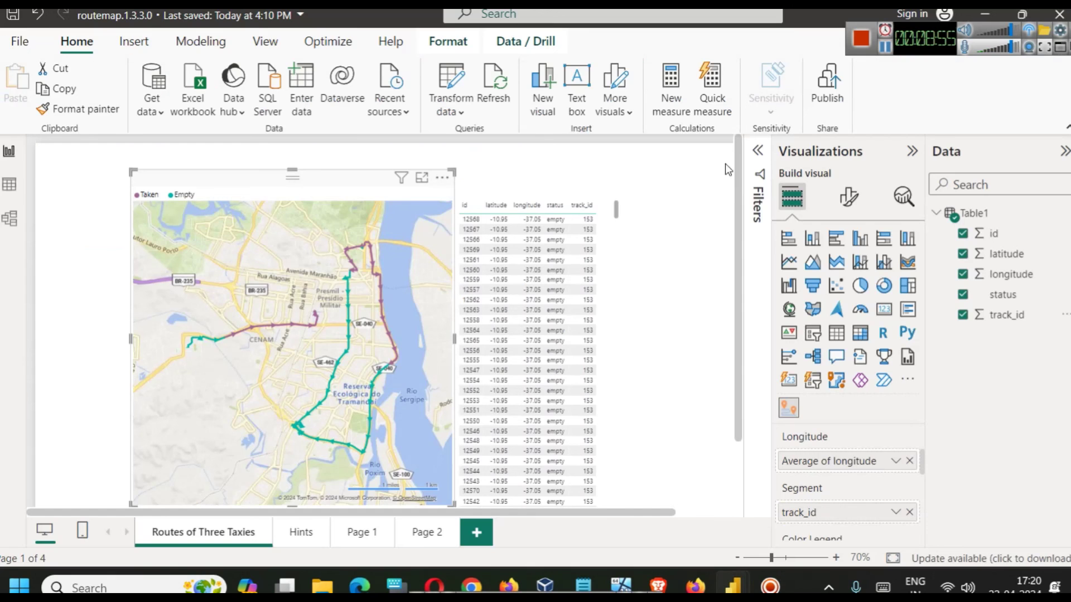